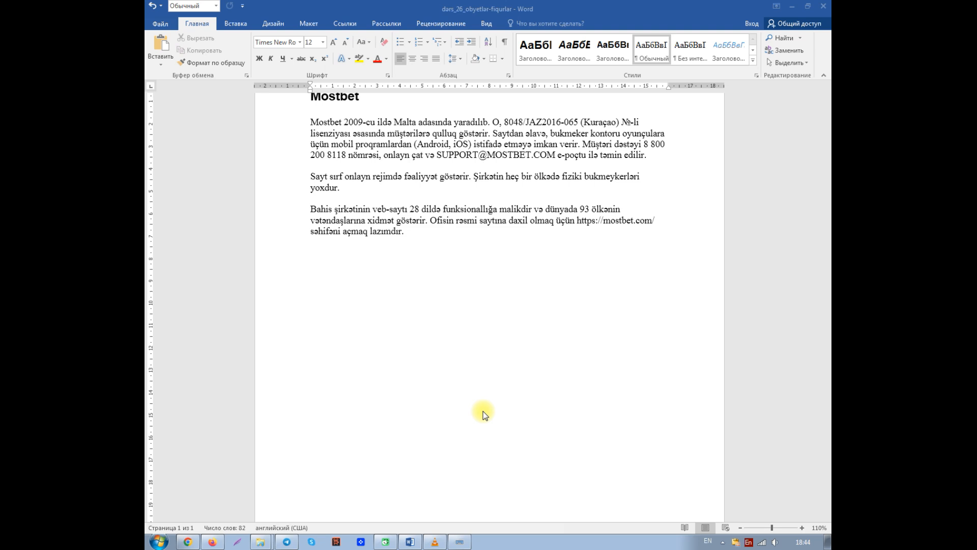
# Place the text cursor on the empty line below the last paragraph and bring up the insertion commands.
pyautogui.click(428, 343)
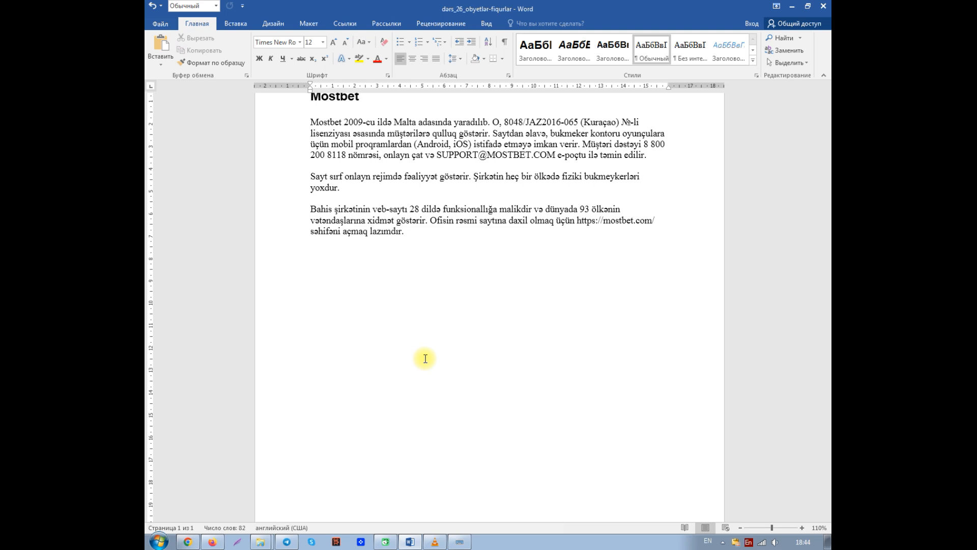
pyautogui.click(236, 25)
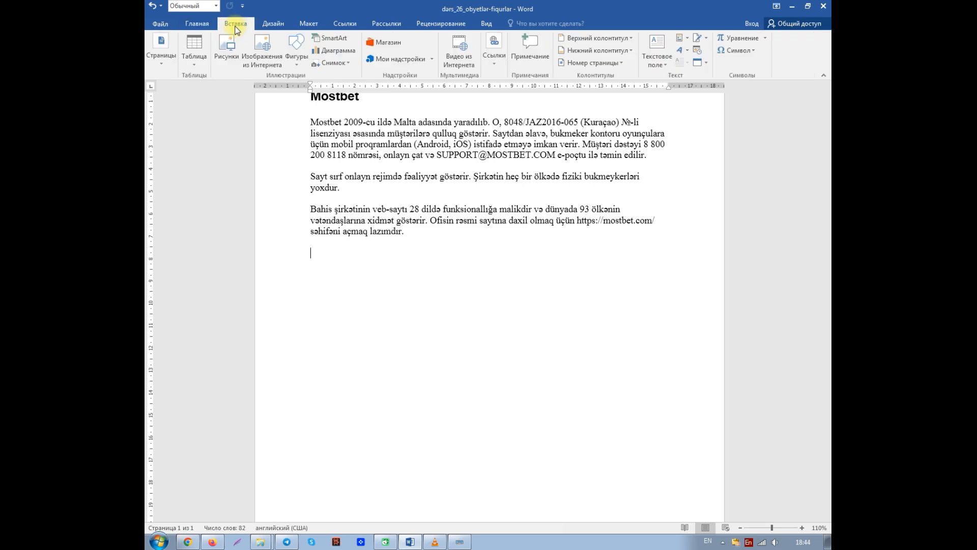
pyautogui.click(719, 524)
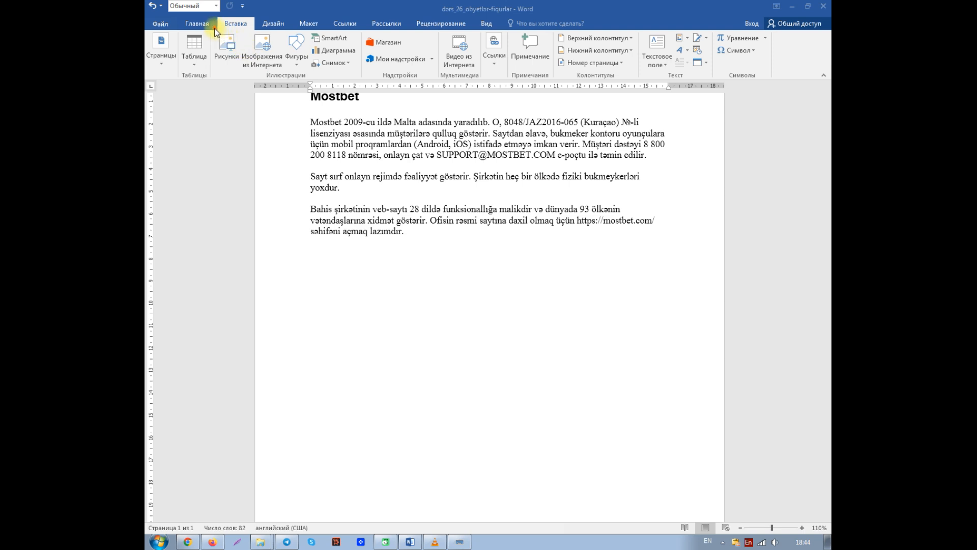
pyautogui.moveTo(213, 24)
pyautogui.mouseDown()
pyautogui.moveTo(212, 68)
pyautogui.moveTo(326, 87)
pyautogui.moveTo(357, 70)
pyautogui.moveTo(349, 30)
pyautogui.moveTo(211, 30)
pyautogui.mouseUp()
pyautogui.click(338, 258)
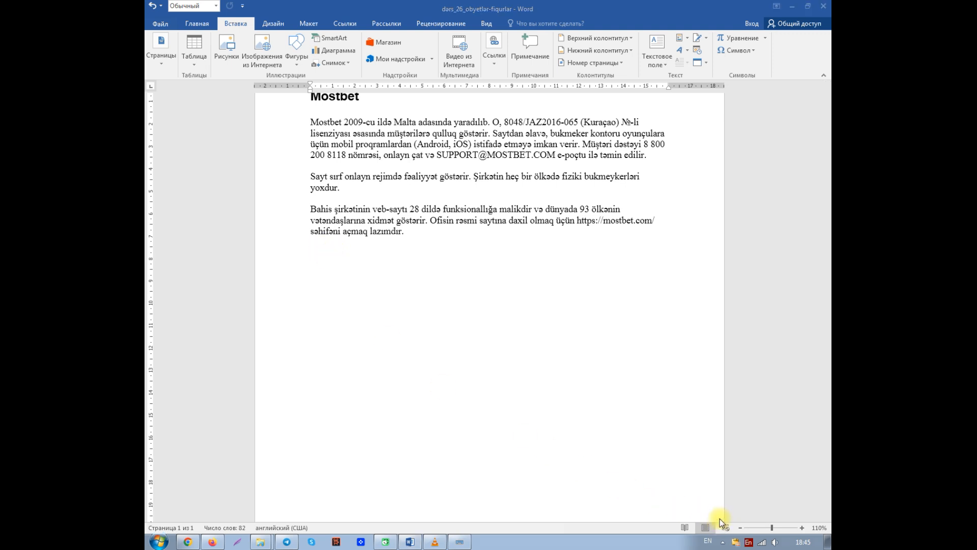
pyautogui.moveTo(281, 29)
pyautogui.mouseDown()
pyautogui.moveTo(283, 65)
pyautogui.moveTo(309, 67)
pyautogui.moveTo(313, 41)
pyautogui.moveTo(302, 25)
pyautogui.moveTo(283, 33)
pyautogui.mouseUp()
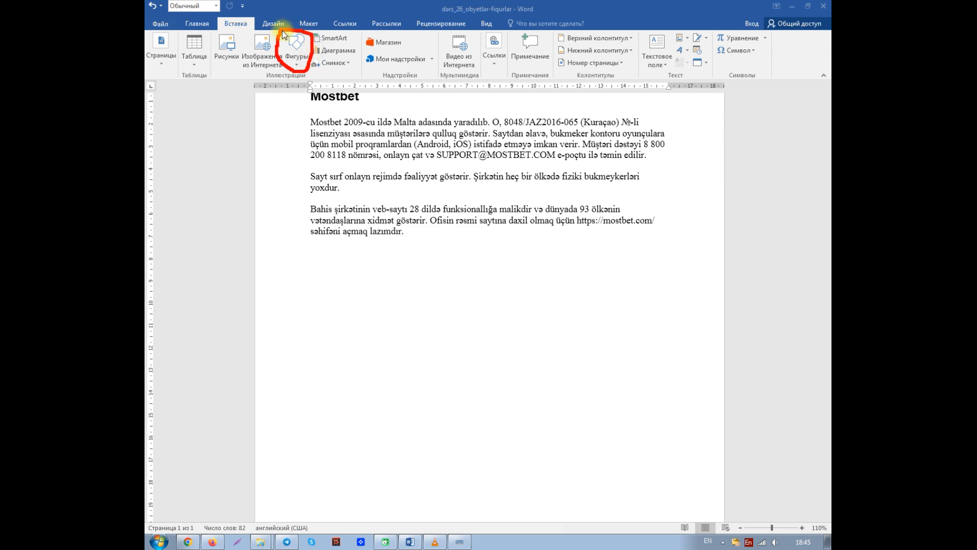
pyautogui.click(724, 523)
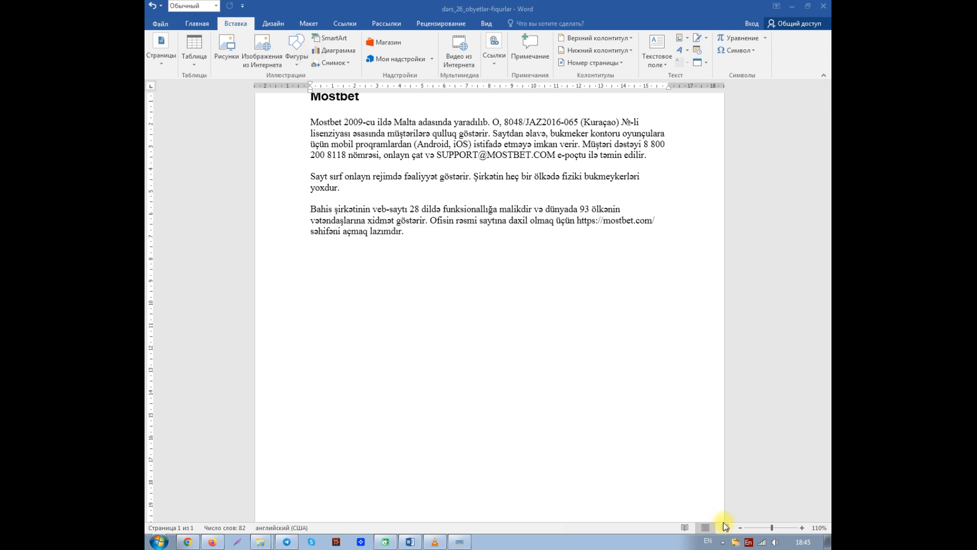
# Draw a nearly horizontal straight line about 5.7 cm long in the empty space just below the last paragraph.
pyautogui.click(297, 66)
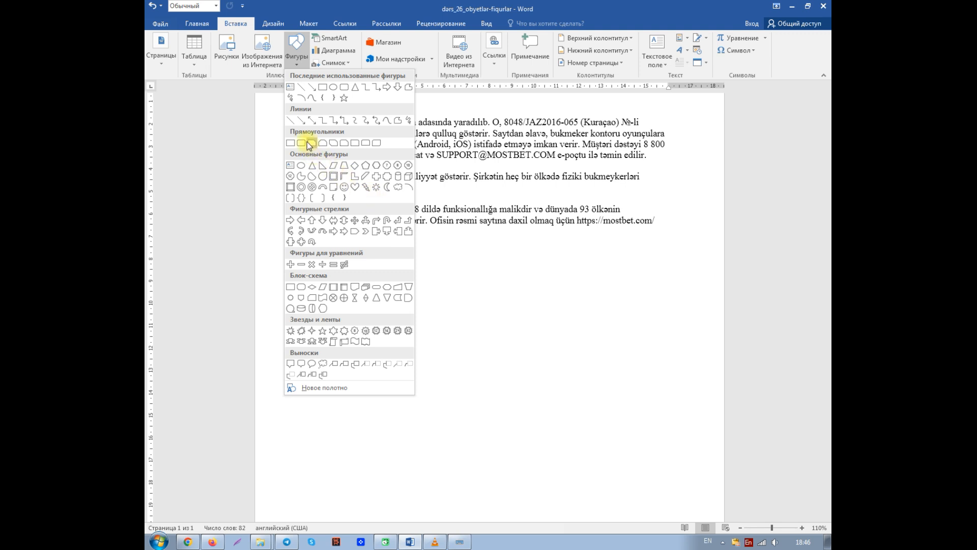
pyautogui.click(292, 123)
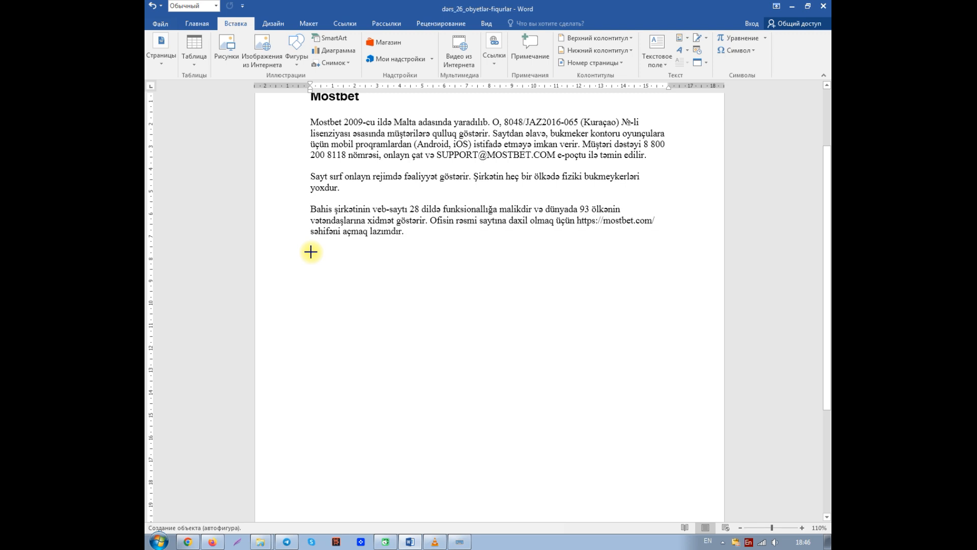
pyautogui.moveTo(311, 251); pyautogui.dragTo(438, 250)
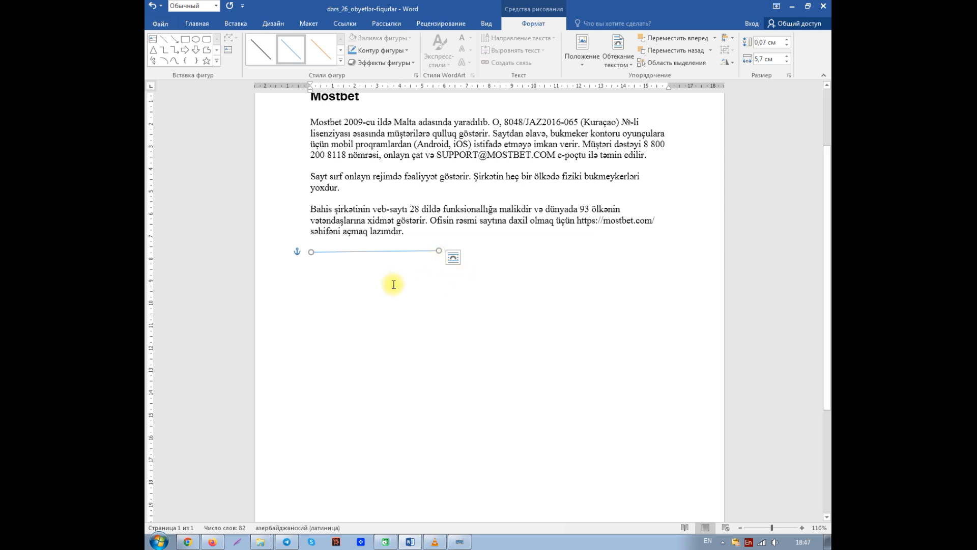
pyautogui.click(449, 313)
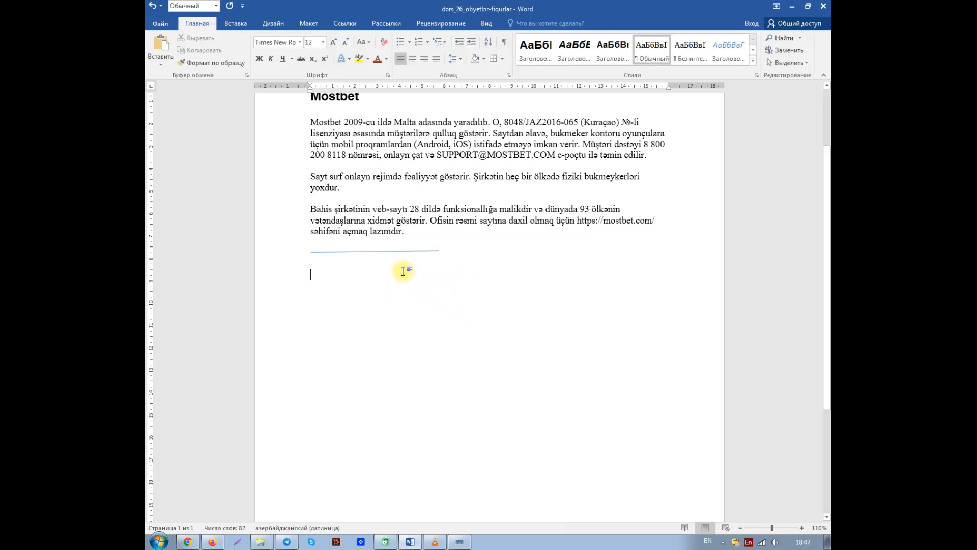
# Select the line below the text to view its drawing format options, deselect it, and select it again.
pyautogui.click(368, 251)
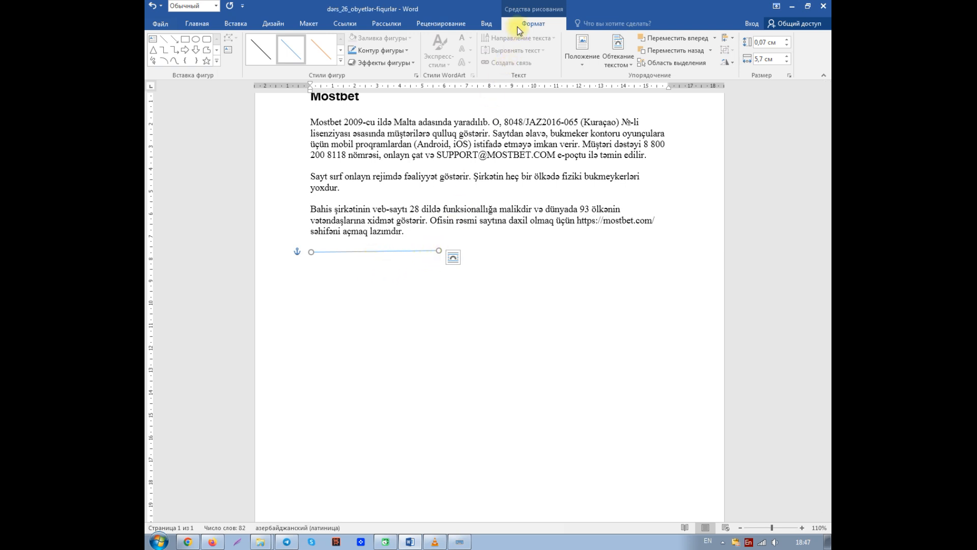
pyautogui.click(396, 311)
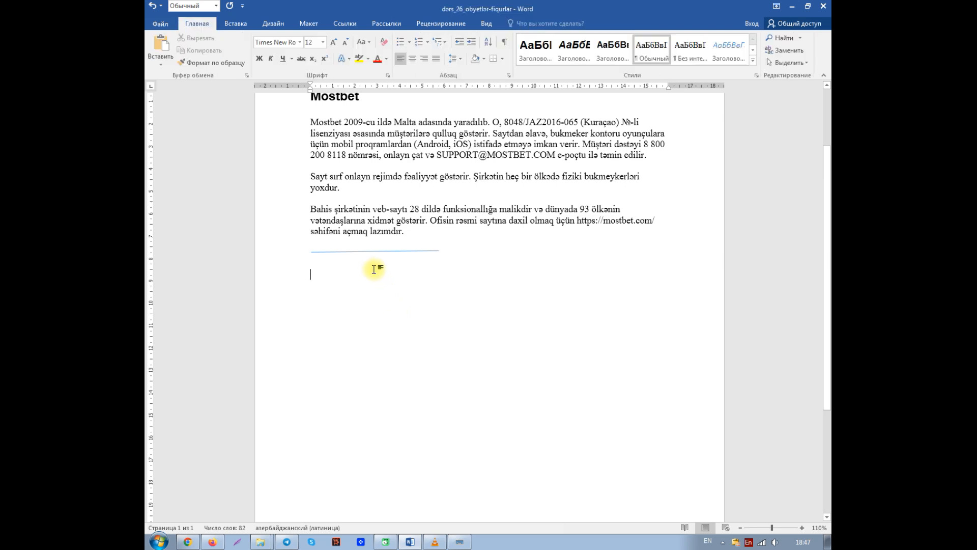
pyautogui.click(365, 251)
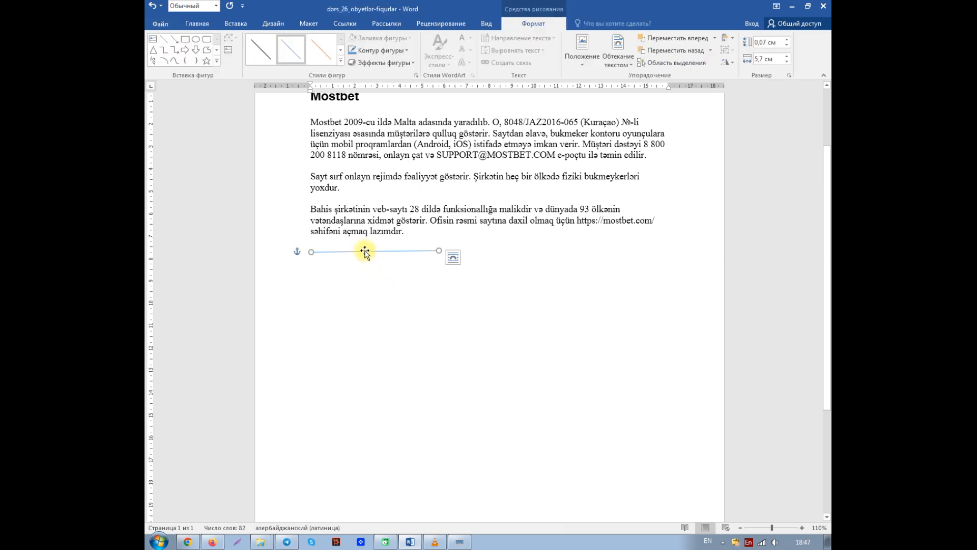
# Use the on-screen keyboard in English layout to cancel the line's selection, and minimize the keyboard.
pyautogui.click(459, 543)
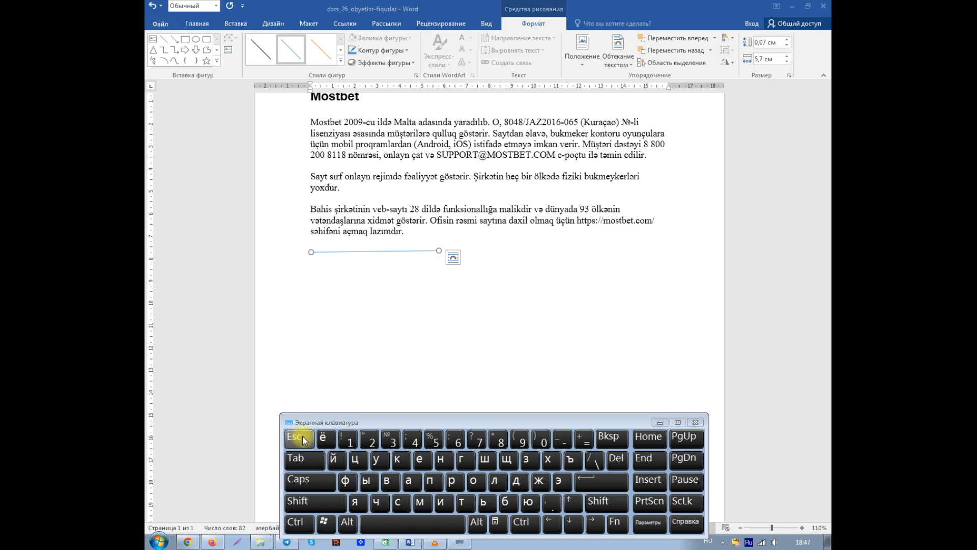
pyautogui.hotkey('alt', 'shift')
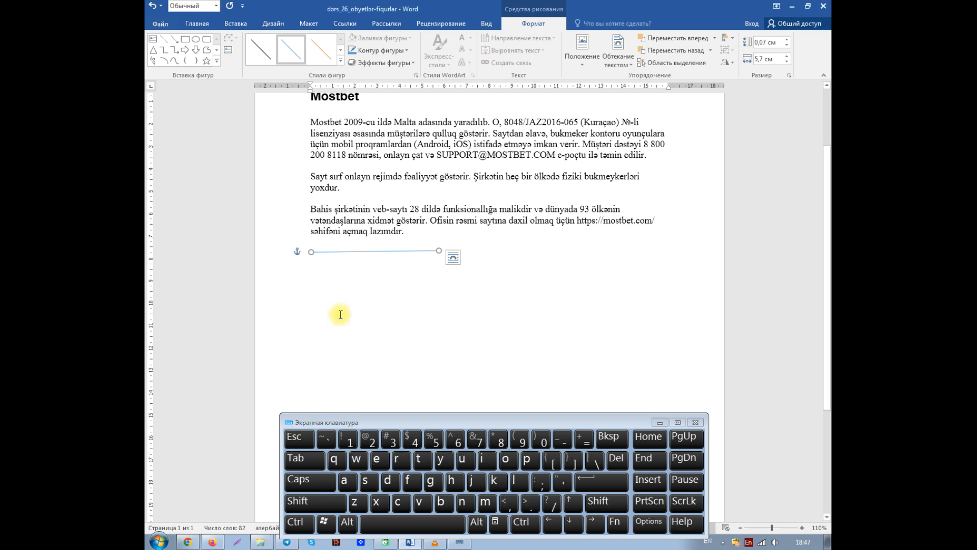
pyautogui.click(298, 437)
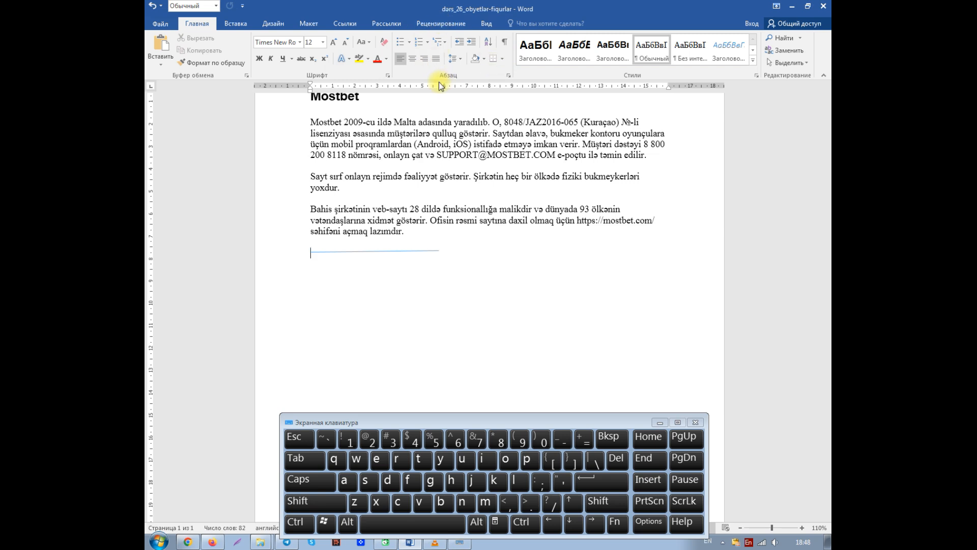
pyautogui.click(370, 252)
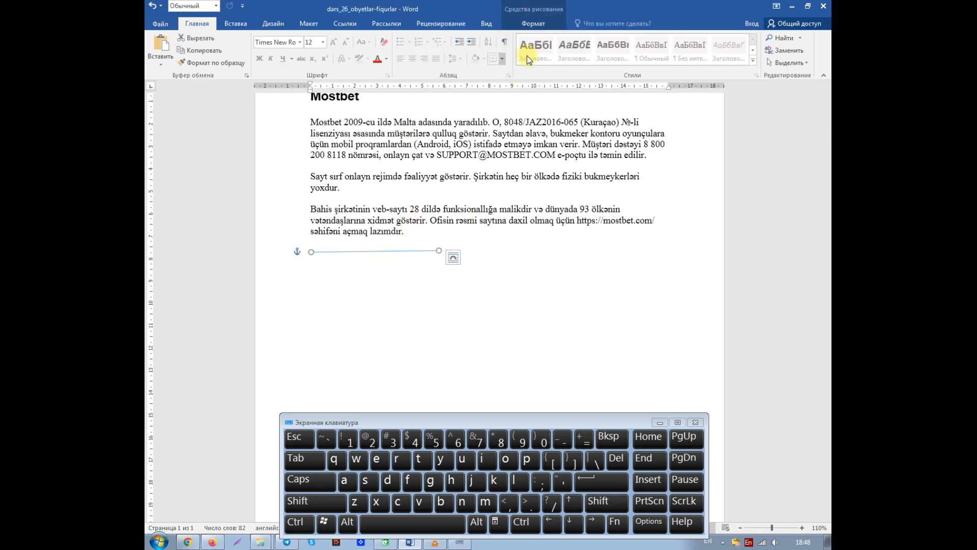
pyautogui.click(419, 287)
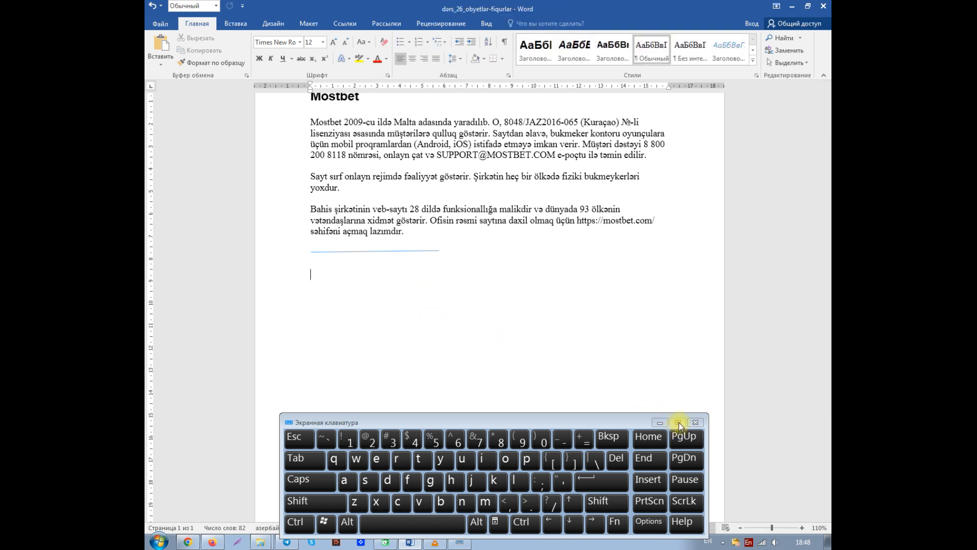
pyautogui.click(660, 423)
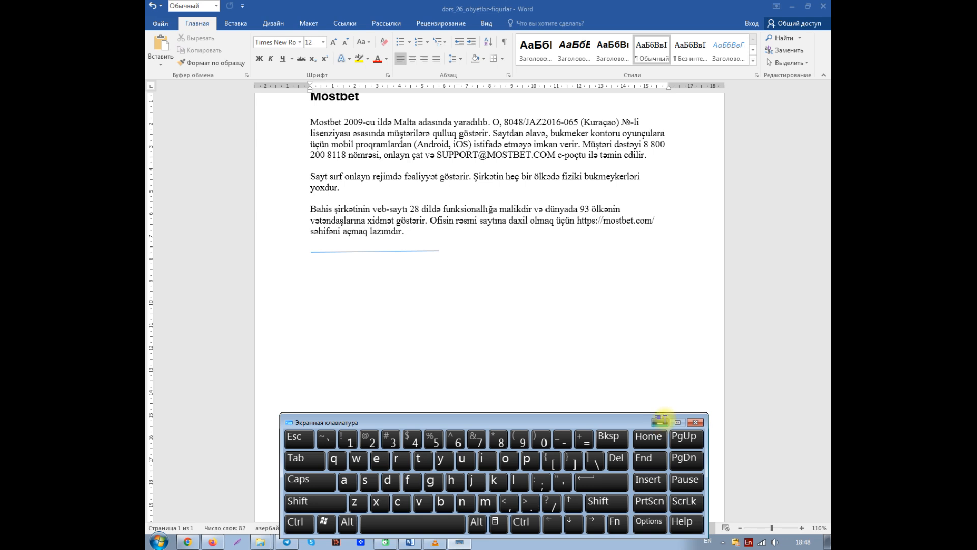
pyautogui.click(660, 423)
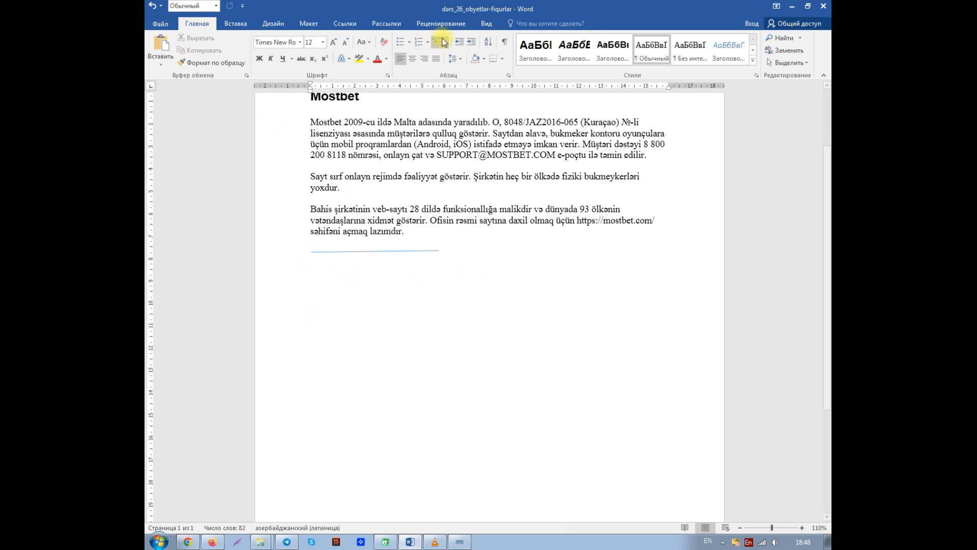
# Draw a vertical arrow line pointing down, about 3.6 cm long, at the text's left margin below the horizontal line.
pyautogui.click(235, 26)
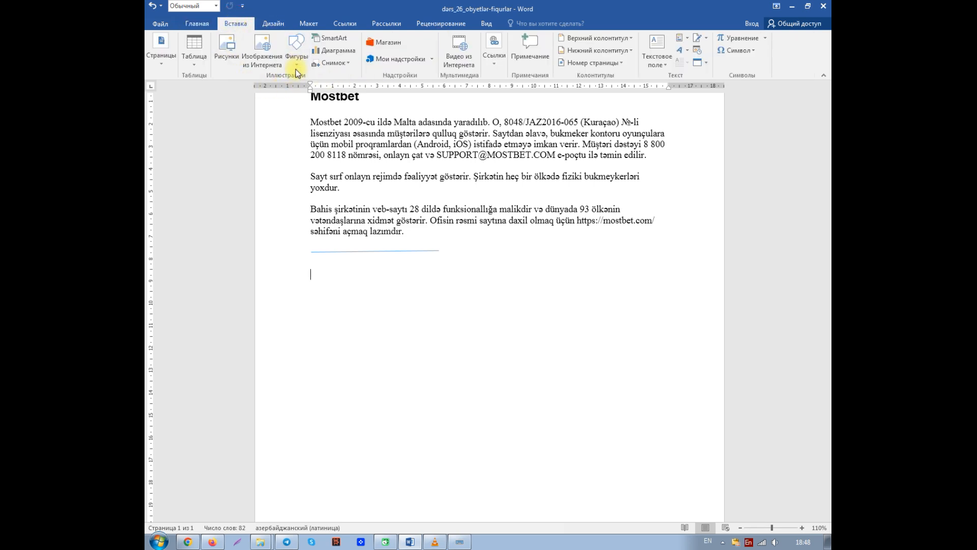
pyautogui.click(297, 62)
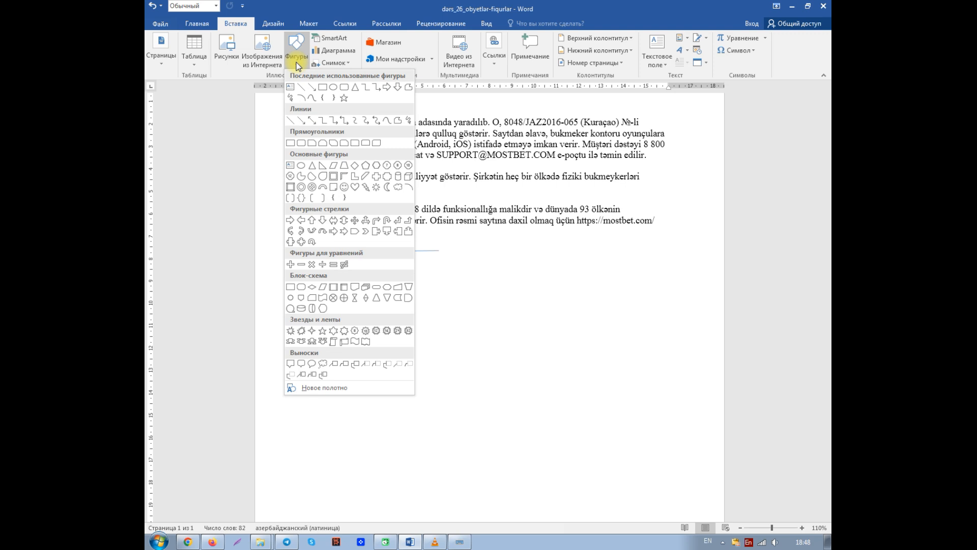
pyautogui.click(303, 122)
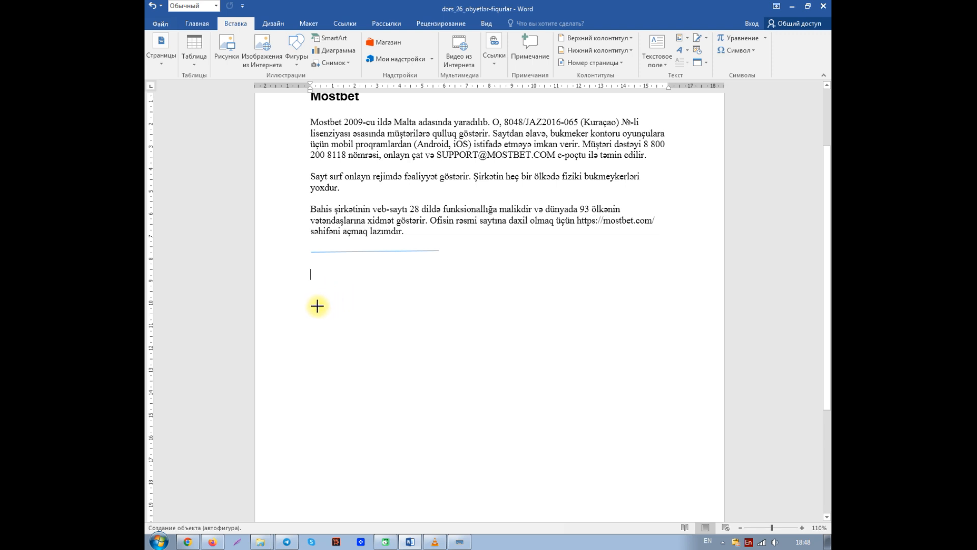
pyautogui.moveTo(312, 323)
pyautogui.mouseDown()
pyautogui.moveTo(316, 398)
pyautogui.moveTo(412, 408)
pyautogui.moveTo(304, 408)
pyautogui.moveTo(428, 410)
pyautogui.moveTo(330, 410)
pyautogui.mouseUp()
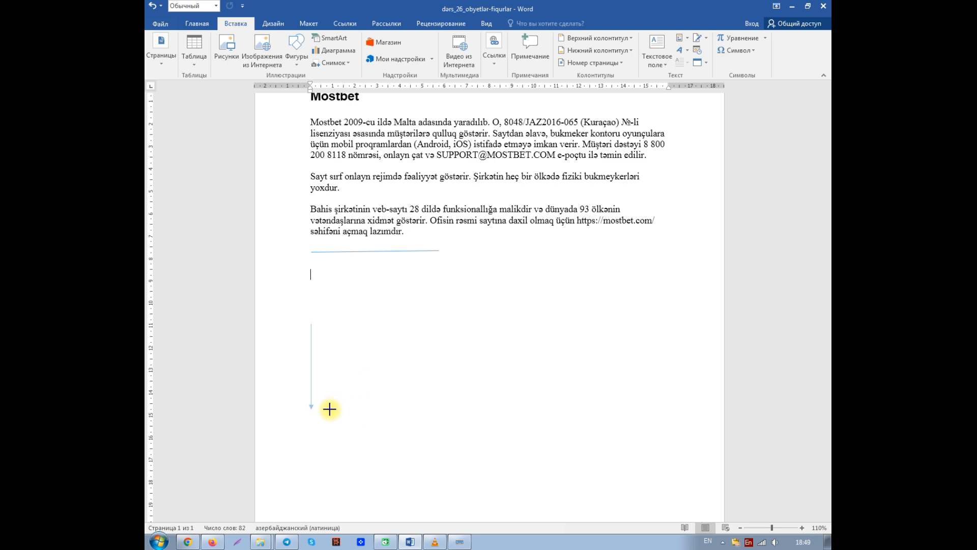
pyautogui.moveTo(329, 409)
pyautogui.mouseDown()
pyautogui.moveTo(388, 402)
pyautogui.moveTo(417, 356)
pyautogui.moveTo(414, 319)
pyautogui.moveTo(395, 383)
pyautogui.moveTo(352, 397)
pyautogui.moveTo(364, 404)
pyautogui.moveTo(327, 405)
pyautogui.mouseUp()
pyautogui.moveTo(328, 405); pyautogui.dragTo(328, 405)
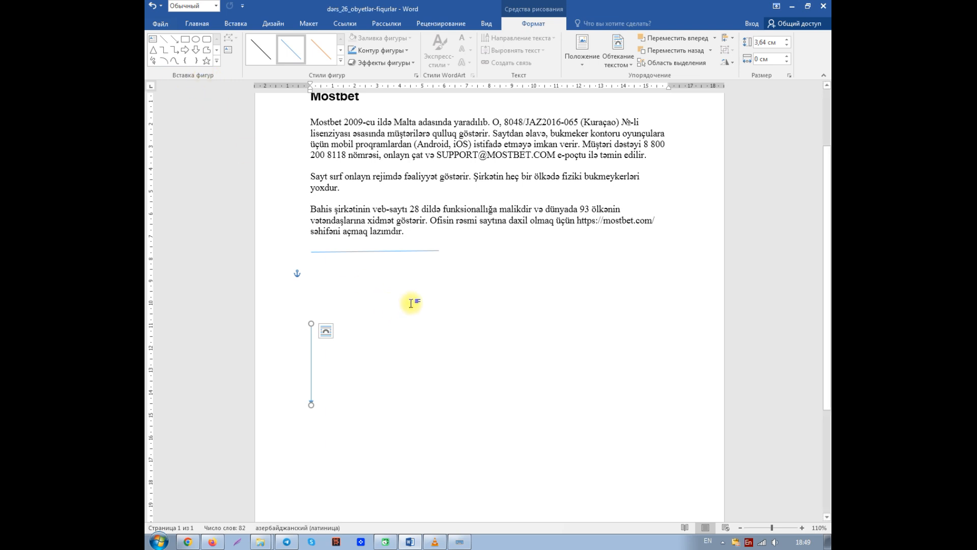
pyautogui.click(410, 303)
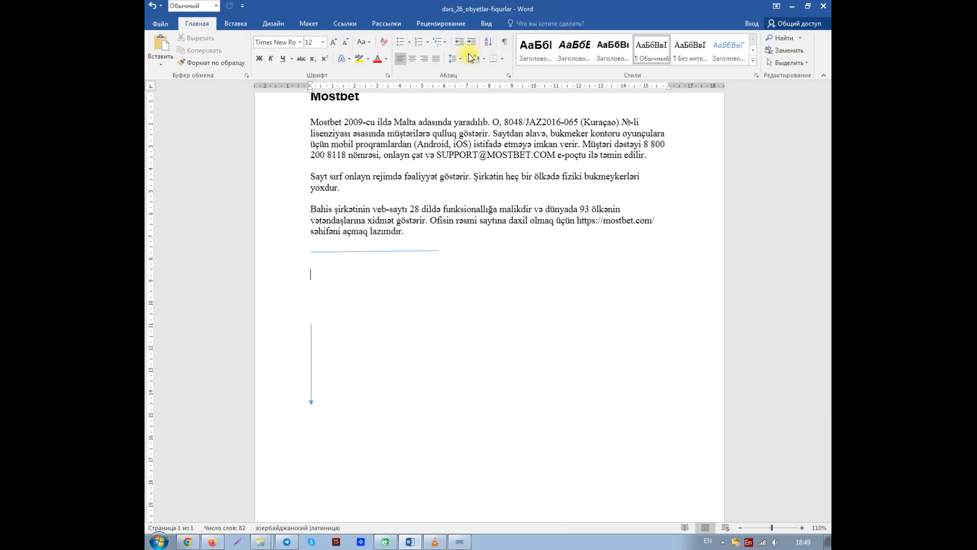
pyautogui.click(235, 23)
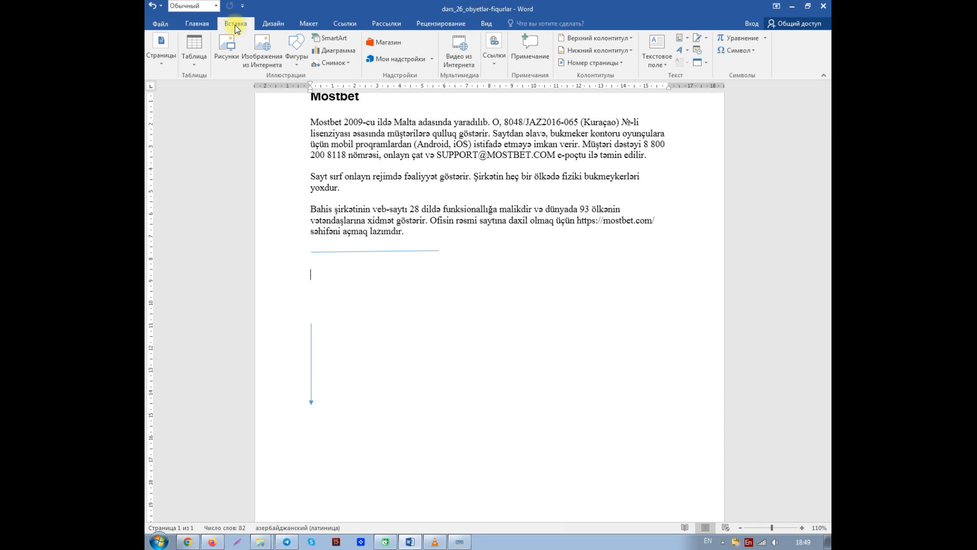
pyautogui.click(297, 61)
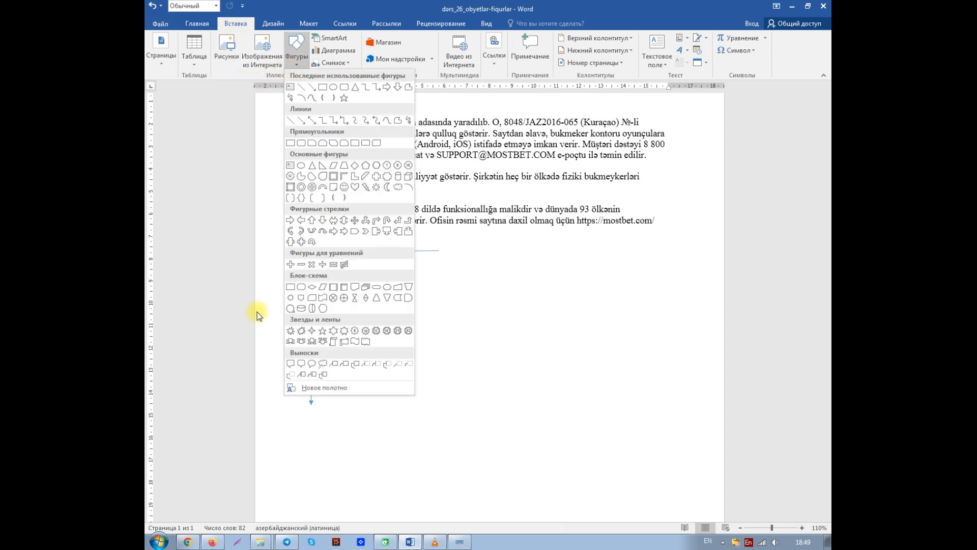
pyautogui.click(412, 417)
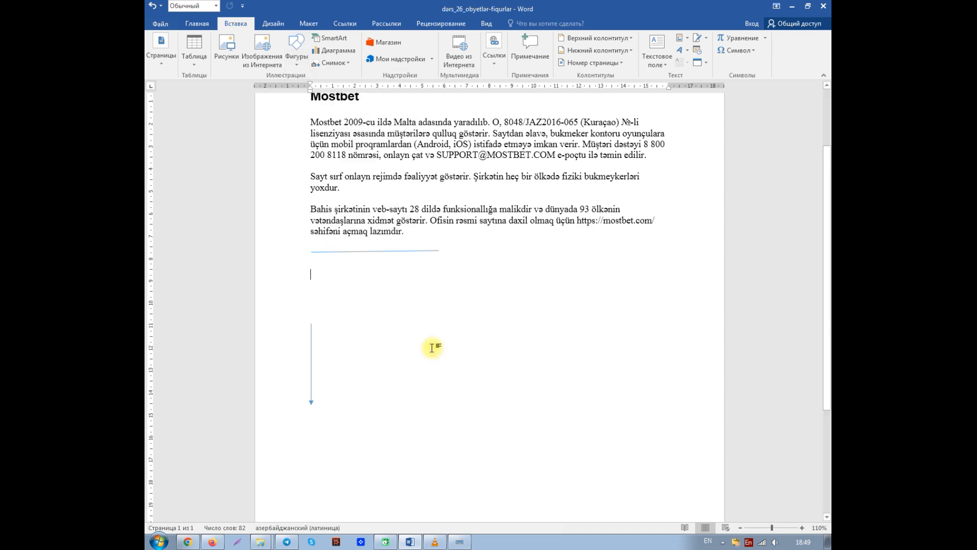
# Draw a rectangle about 6.6 cm high and 3.5 cm wide to the right of the vertical arrow, and delete it.
pyautogui.click(345, 250)
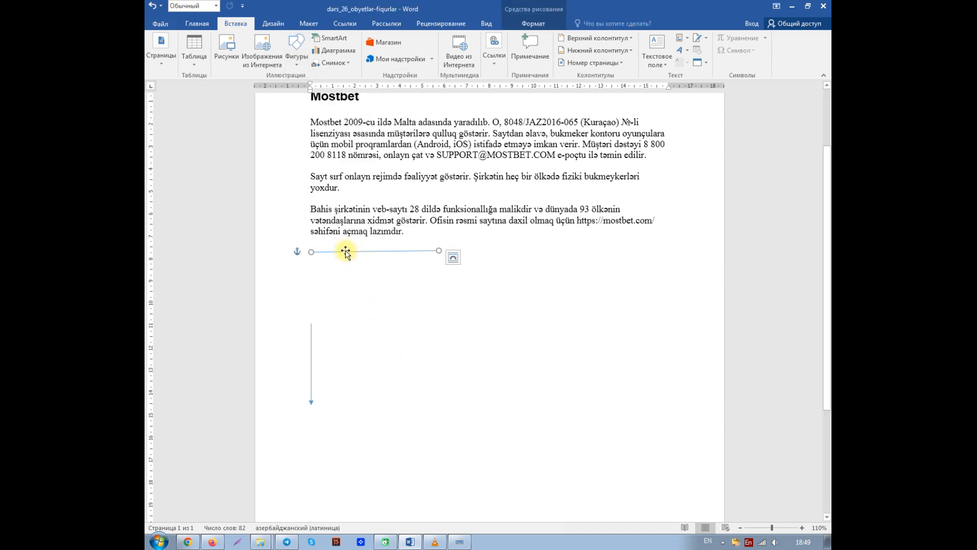
pyautogui.click(532, 26)
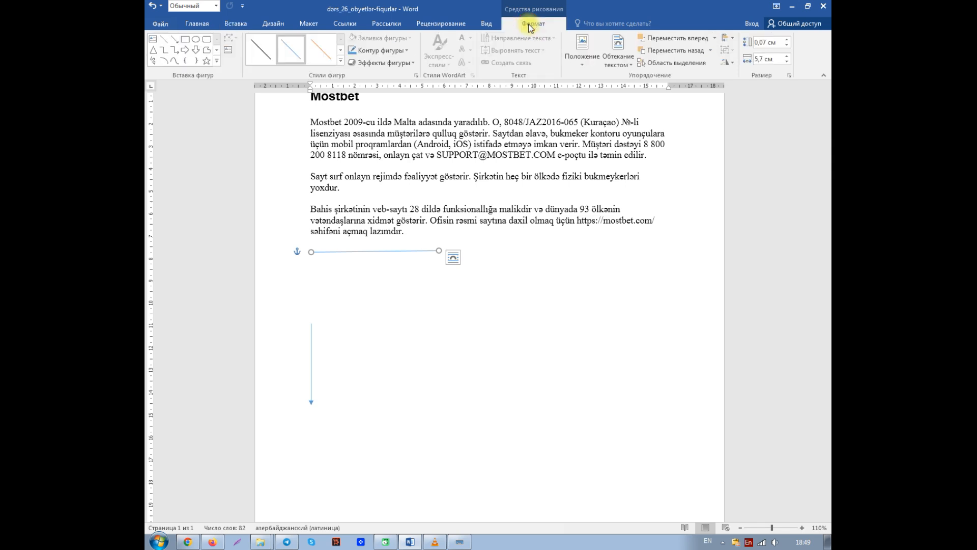
pyautogui.click(218, 62)
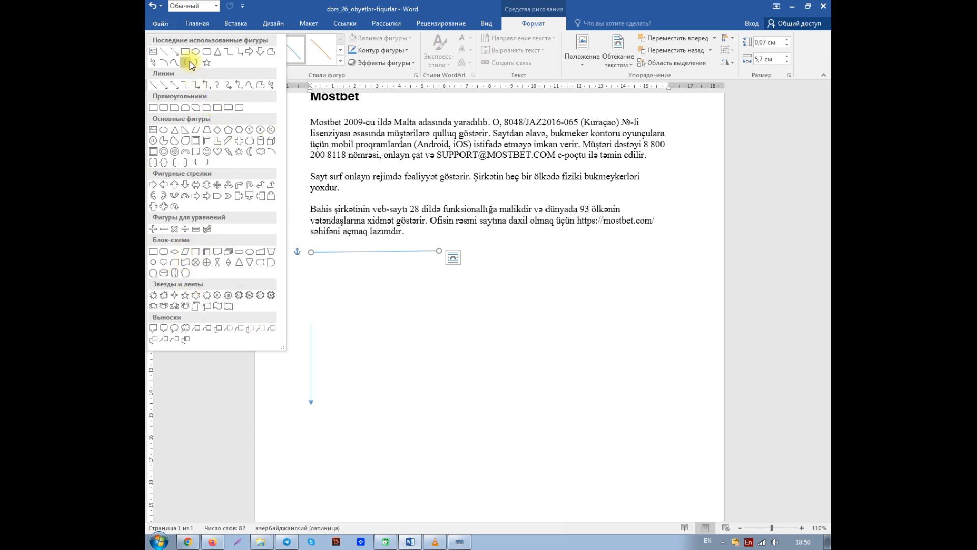
pyautogui.click(152, 109)
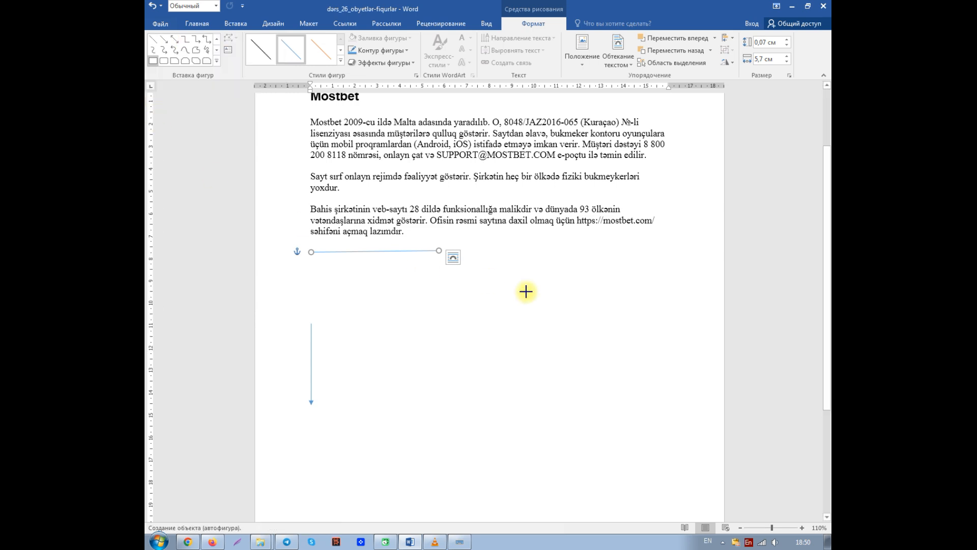
pyautogui.moveTo(497, 271); pyautogui.dragTo(574, 419)
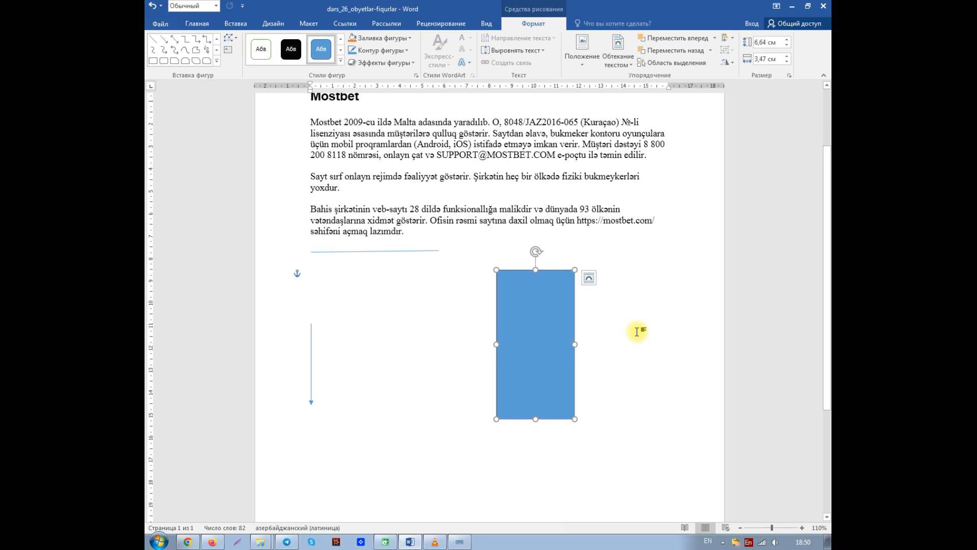
pyautogui.press('Delete')
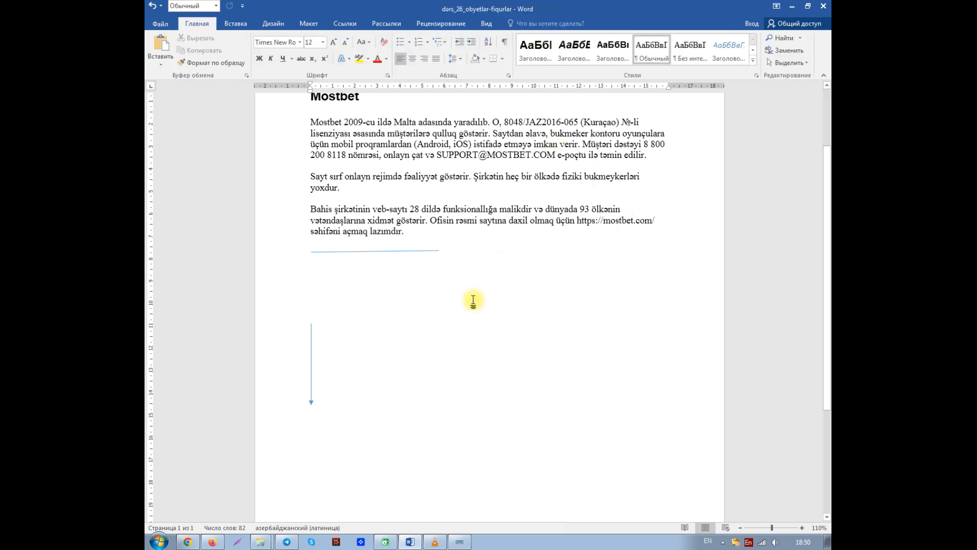
# Show the on-screen keyboard, draw a square about 2.5 cm per side to the right below the text, and minimize the keyboard.
pyautogui.click(235, 23)
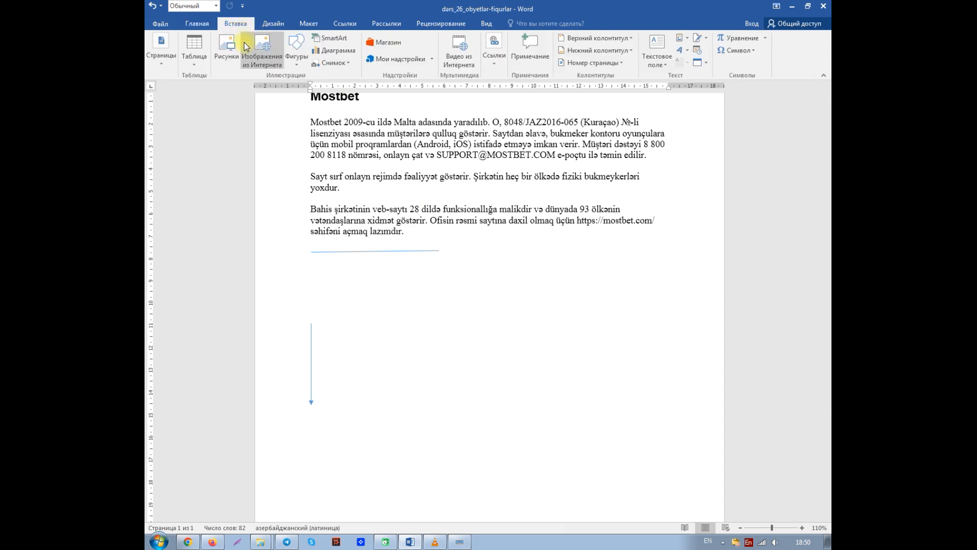
pyautogui.click(297, 56)
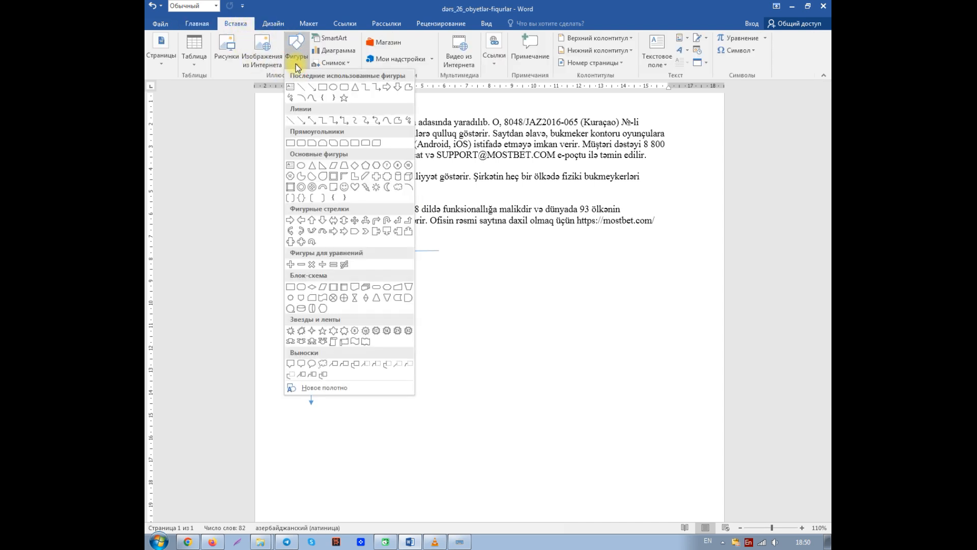
pyautogui.click(291, 143)
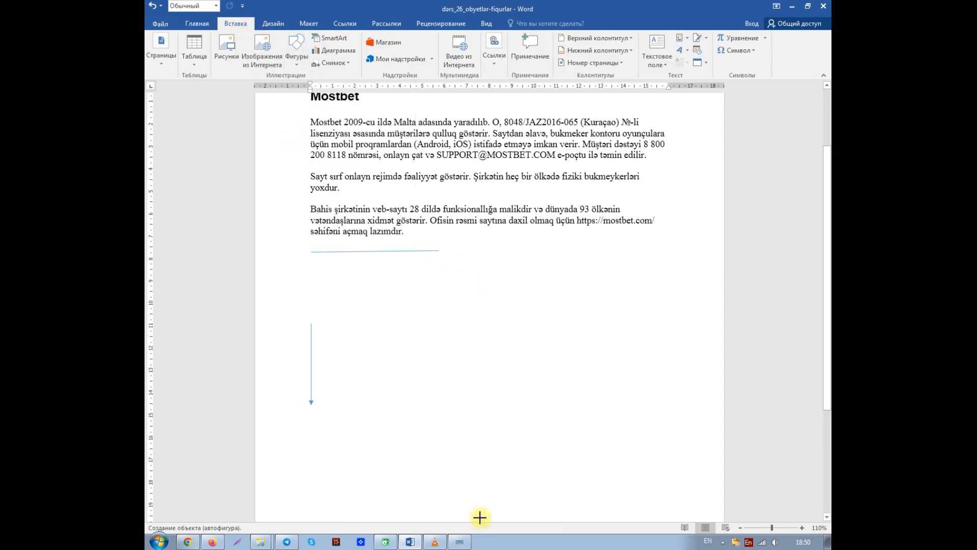
pyautogui.click(461, 542)
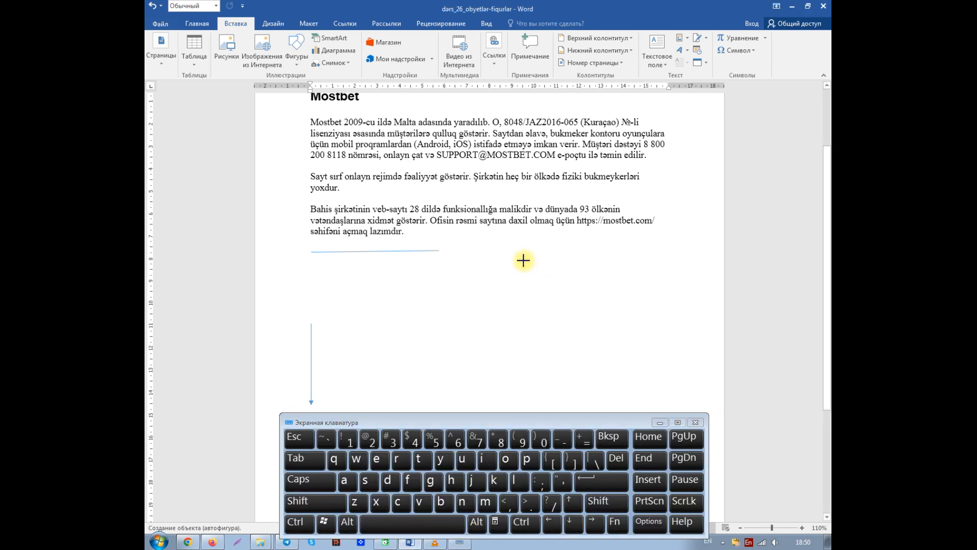
pyautogui.press('shift')
pyautogui.moveTo(523, 260); pyautogui.dragTo(541, 327)
pyautogui.moveTo(648, 327)
pyautogui.mouseDown()
pyautogui.moveTo(575, 321)
pyautogui.moveTo(598, 305)
pyautogui.moveTo(594, 354)
pyautogui.moveTo(628, 371)
pyautogui.moveTo(550, 317)
pyautogui.mouseUp()
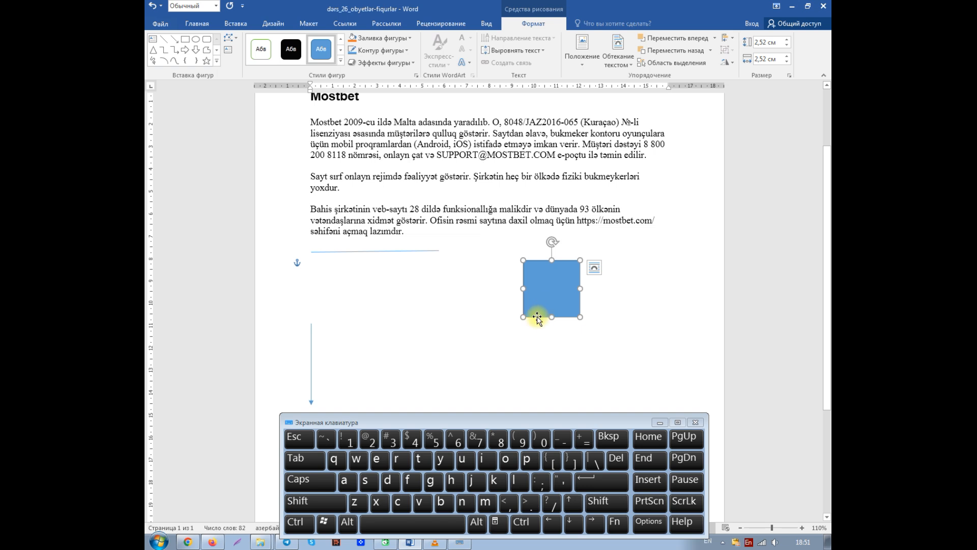
pyautogui.click(659, 423)
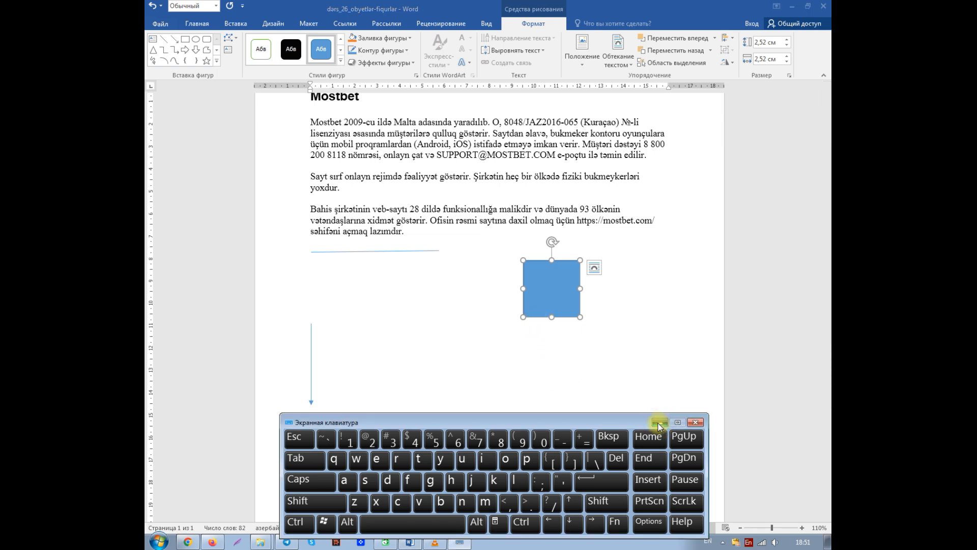
pyautogui.click(659, 423)
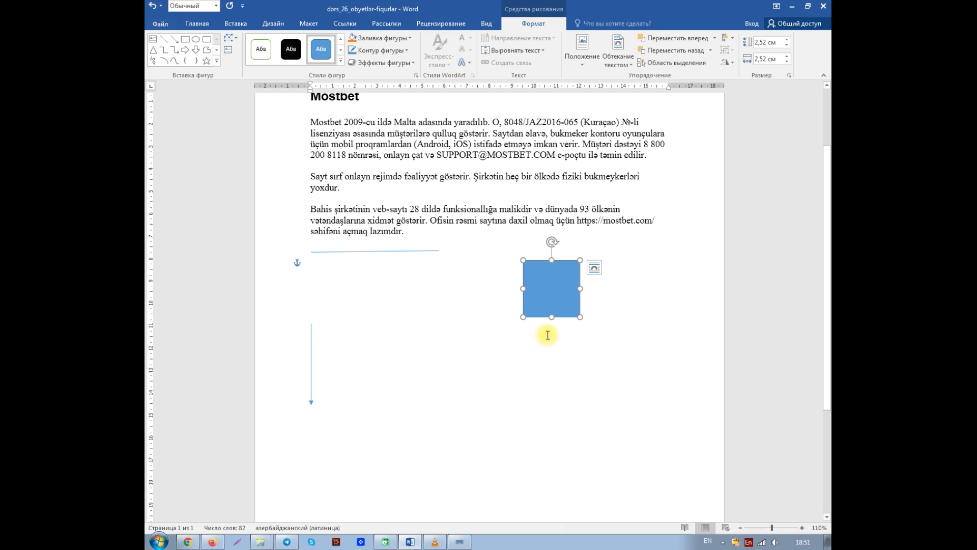
# Draw an ellipse about 2.6 cm high and 4.8 cm wide between the vertical arrow and the square, and delete it.
pyautogui.click(217, 61)
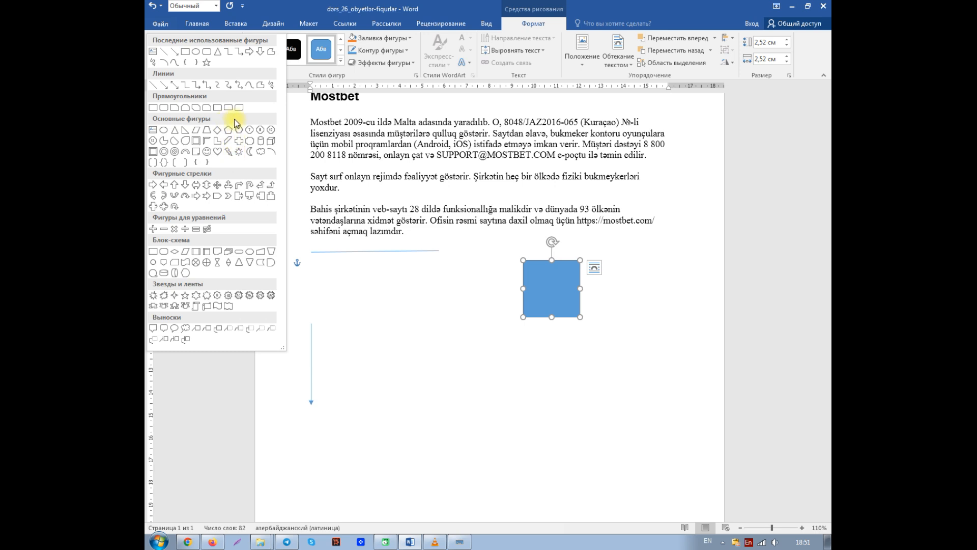
pyautogui.click(196, 52)
pyautogui.moveTo(380, 344); pyautogui.dragTo(487, 285)
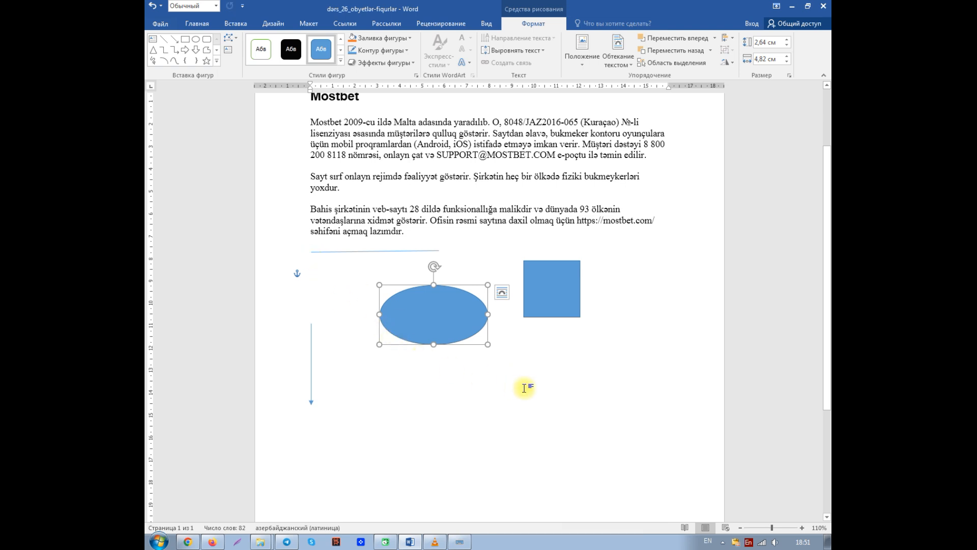
pyautogui.press('Delete')
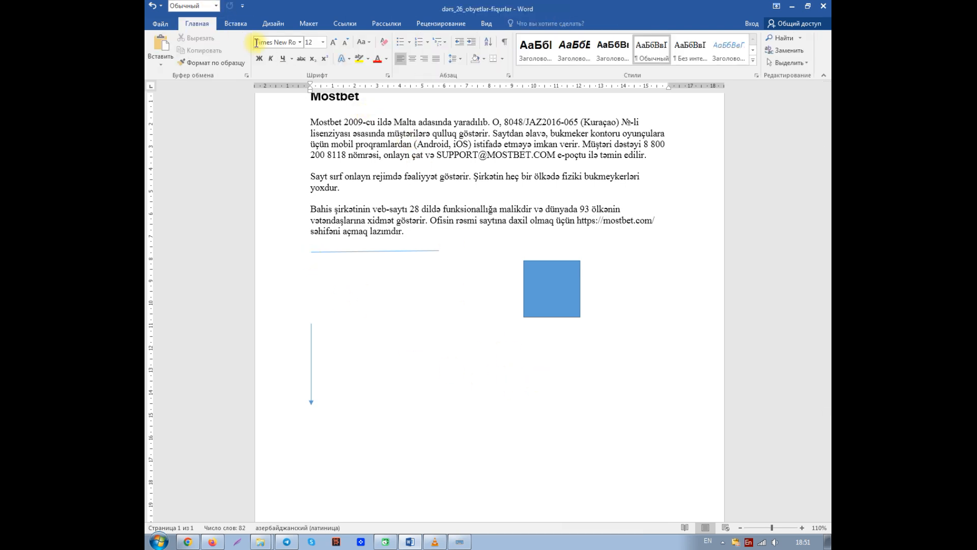
# Draw a circle about 4.4 cm in diameter and move it between the vertical arrow and the square.
pyautogui.click(237, 24)
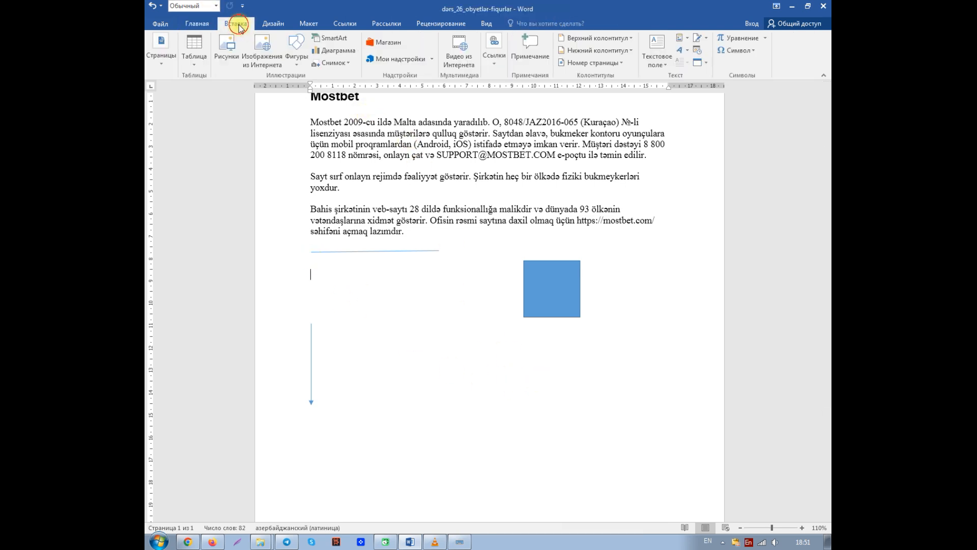
pyautogui.click(297, 54)
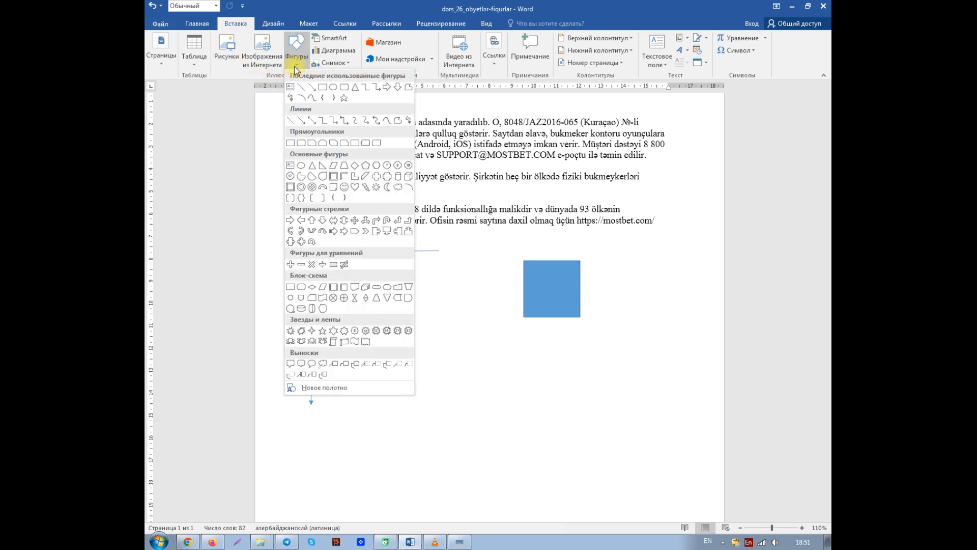
pyautogui.click(332, 88)
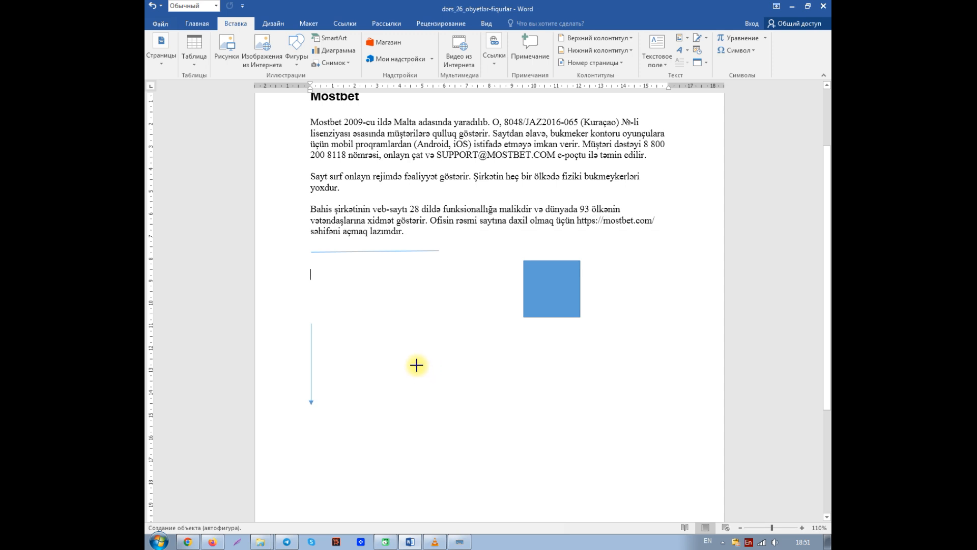
pyautogui.moveTo(416, 365)
pyautogui.mouseDown()
pyautogui.moveTo(434, 408)
pyautogui.moveTo(539, 461)
pyautogui.moveTo(424, 361)
pyautogui.moveTo(451, 408)
pyautogui.moveTo(516, 458)
pyautogui.mouseUp()
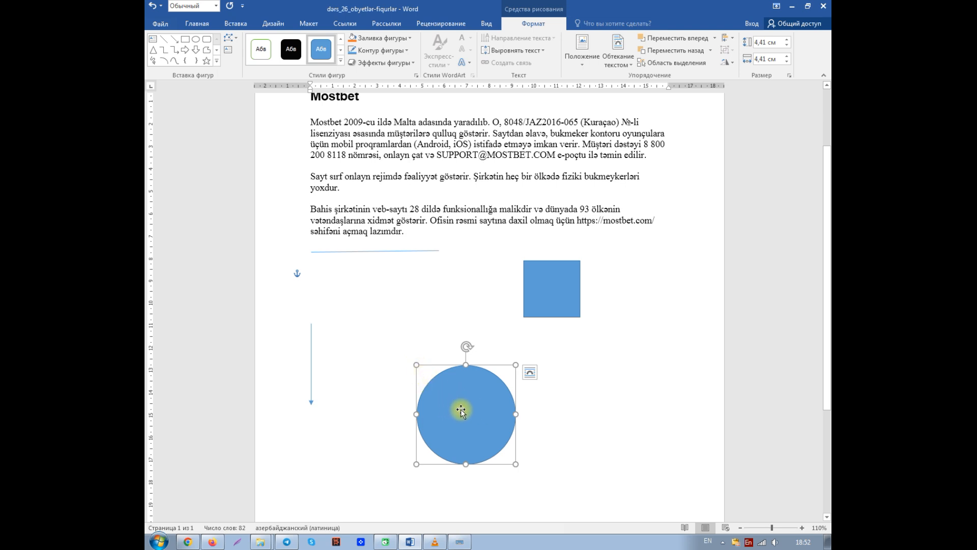
pyautogui.moveTo(461, 410); pyautogui.dragTo(432, 330)
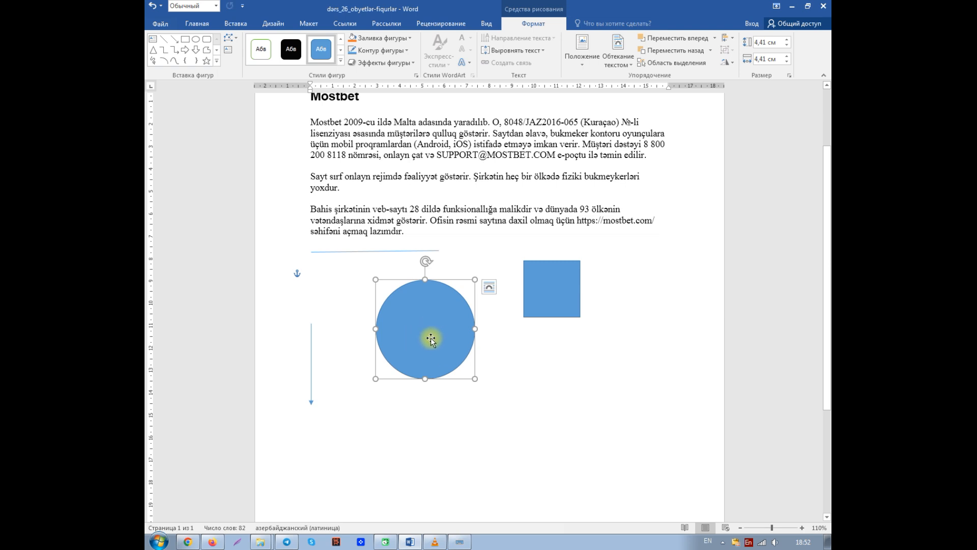
pyautogui.click(562, 369)
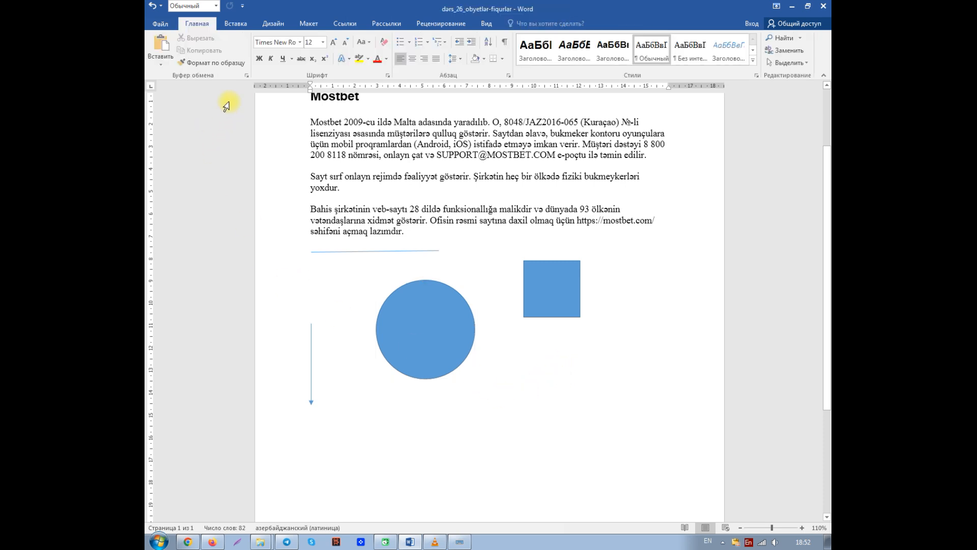
# Draw a small four-pointed star about 1 cm high and 0.8 cm wide below the square, and deselect it.
pyautogui.click(234, 24)
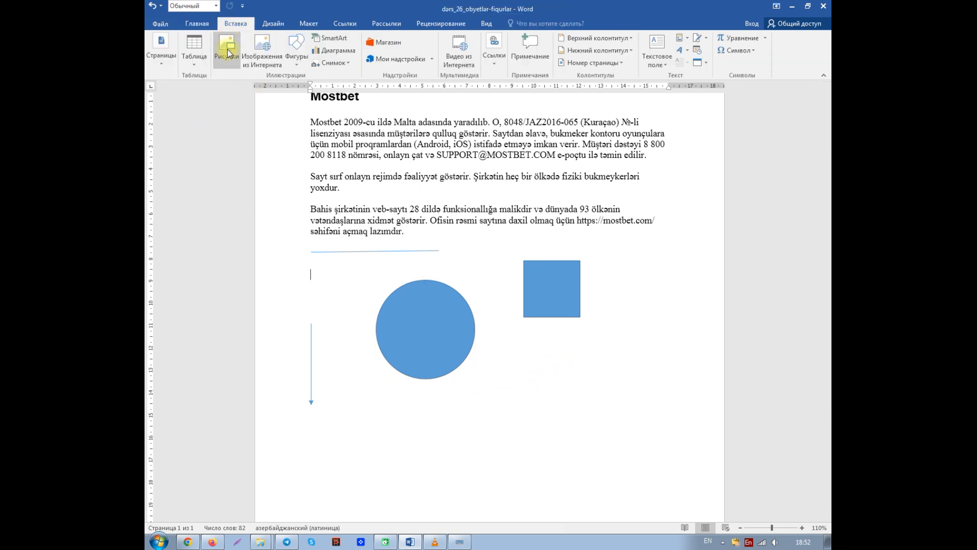
pyautogui.click(298, 51)
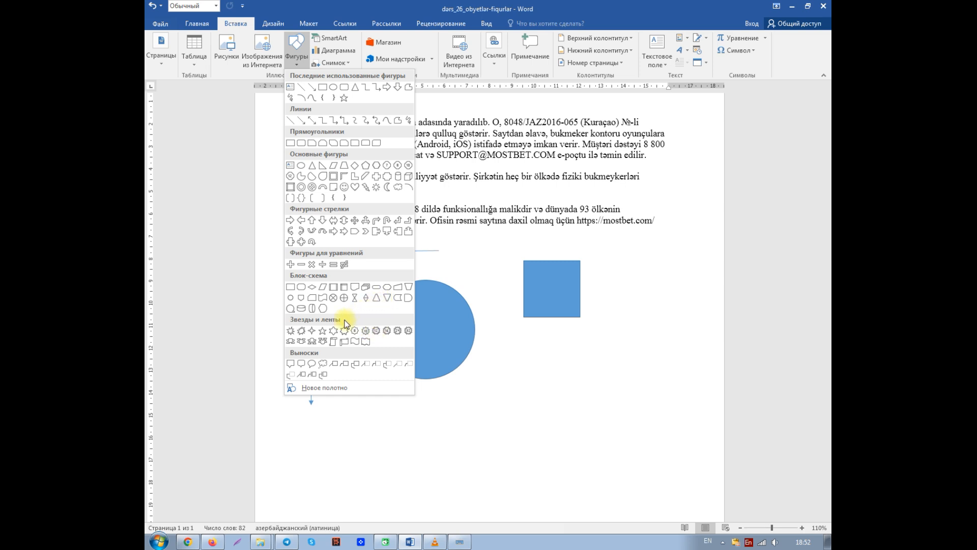
pyautogui.click(312, 332)
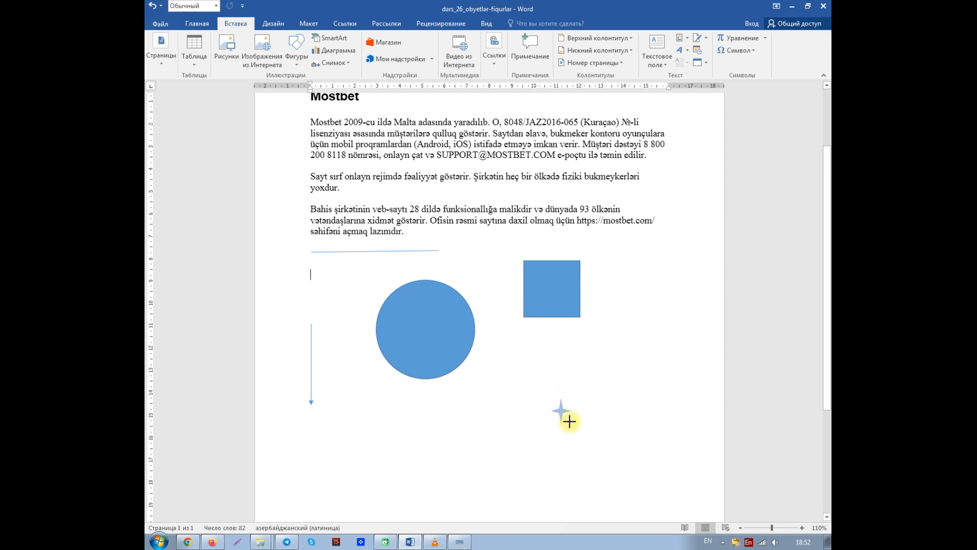
pyautogui.moveTo(569, 422); pyautogui.dragTo(570, 422)
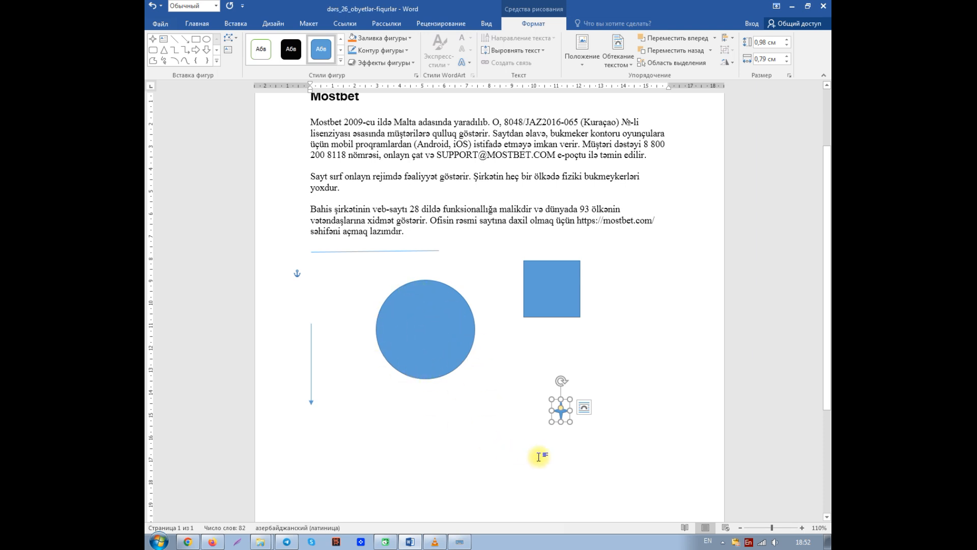
pyautogui.click(592, 427)
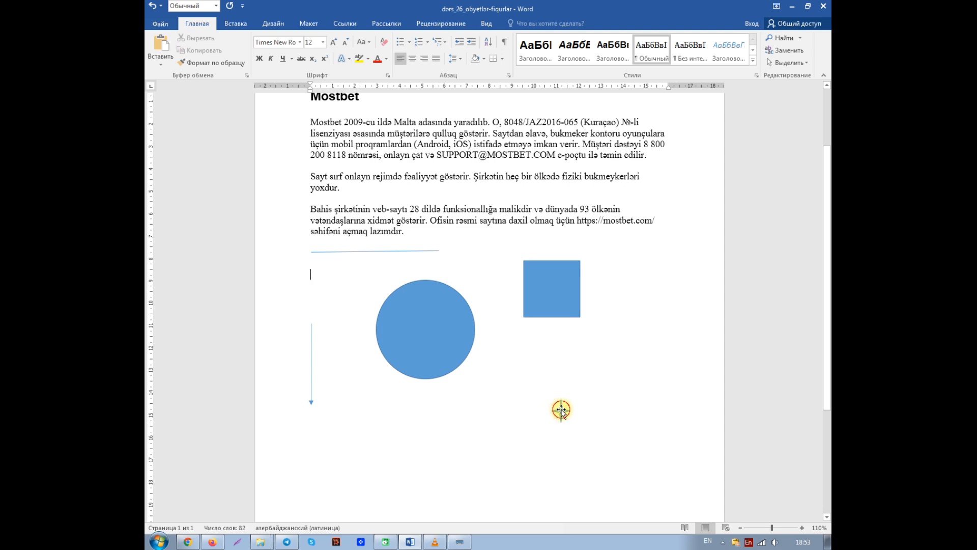
# Draw a circle about 6.2 cm in diameter centred on the four-pointed star, covering it.
pyautogui.click(562, 410)
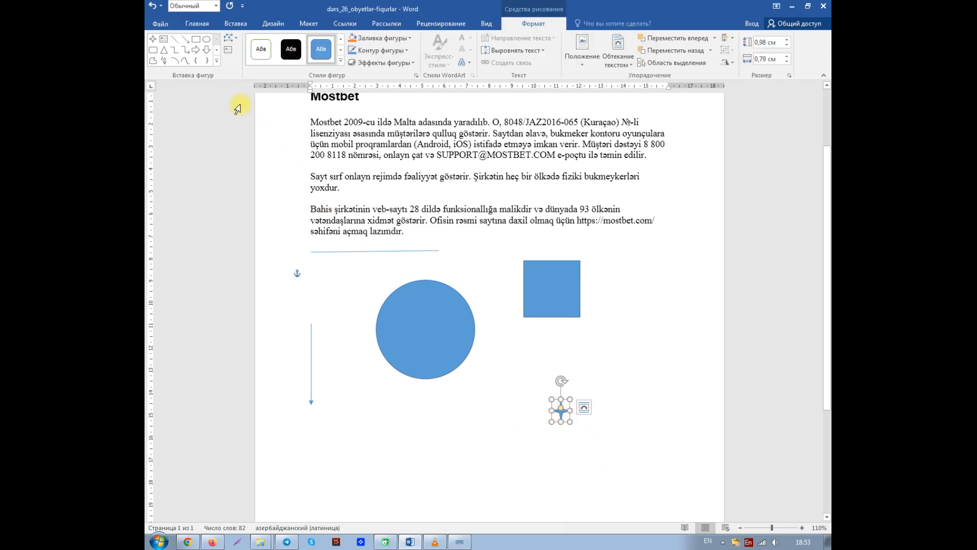
pyautogui.click(209, 42)
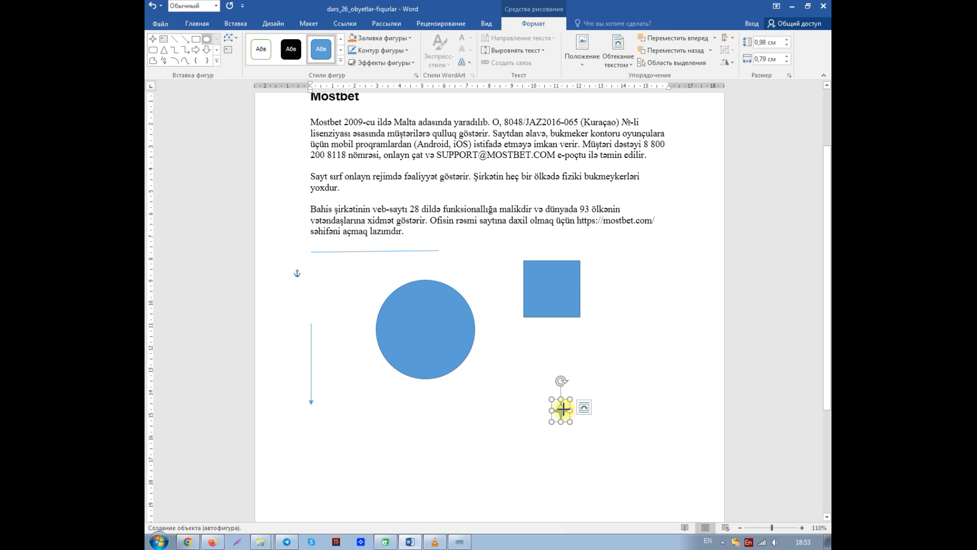
pyautogui.moveTo(561, 410); pyautogui.dragTo(514, 476)
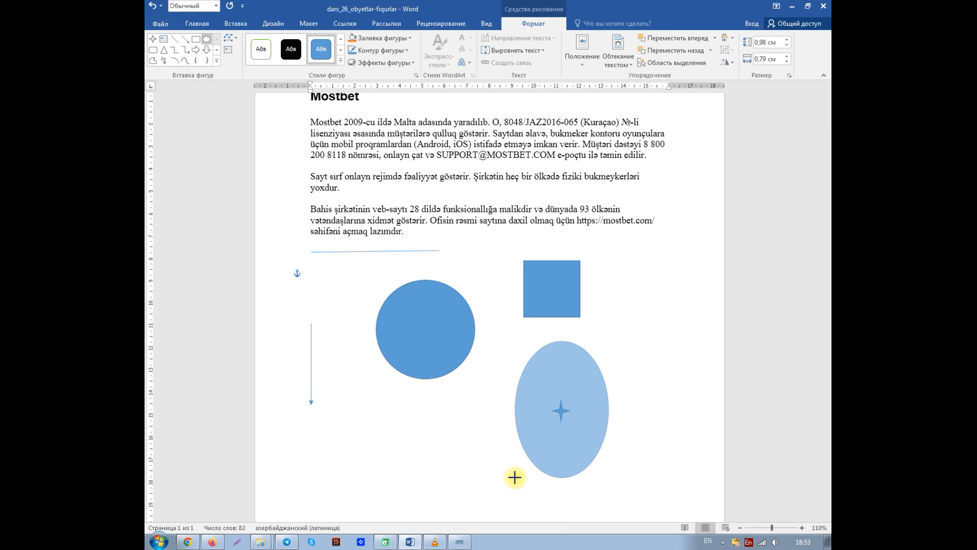
pyautogui.moveTo(514, 477)
pyautogui.mouseDown()
pyautogui.moveTo(479, 469)
pyautogui.moveTo(503, 480)
pyautogui.mouseUp()
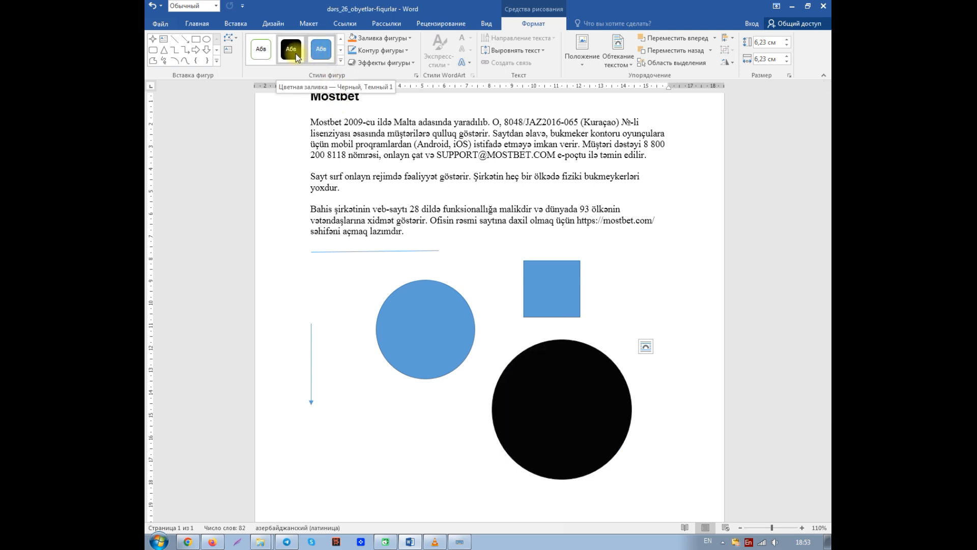
# Examine the theme styles, presets and other theme fills offered for the large circle, and deselect the circle.
pyautogui.click(341, 62)
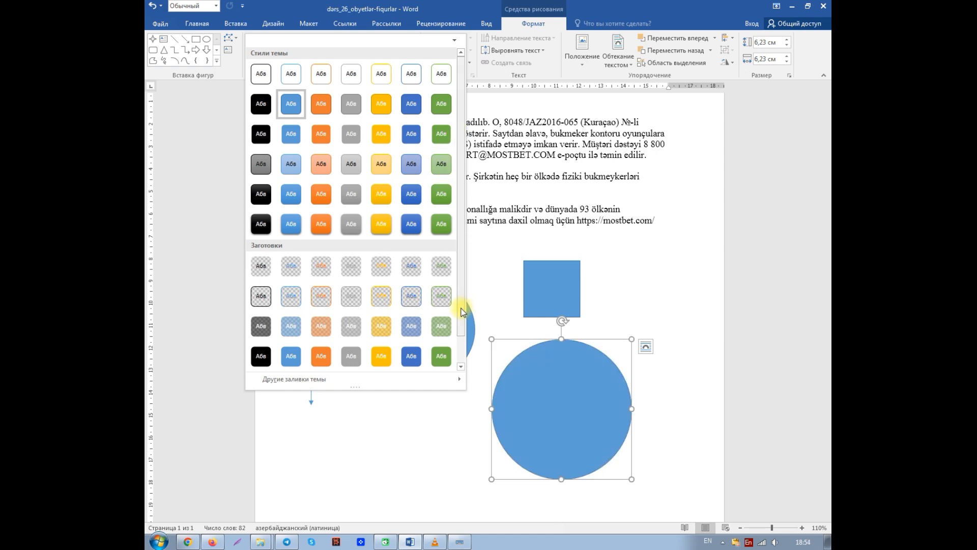
pyautogui.moveTo(462, 311); pyautogui.dragTo(460, 346)
pyautogui.scroll(1, 447, 220)
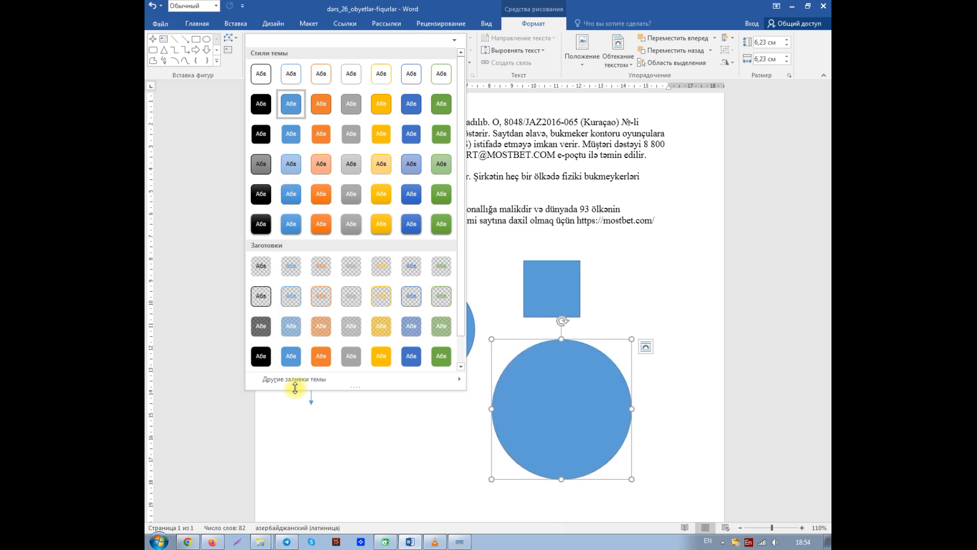
pyautogui.moveTo(297, 385)
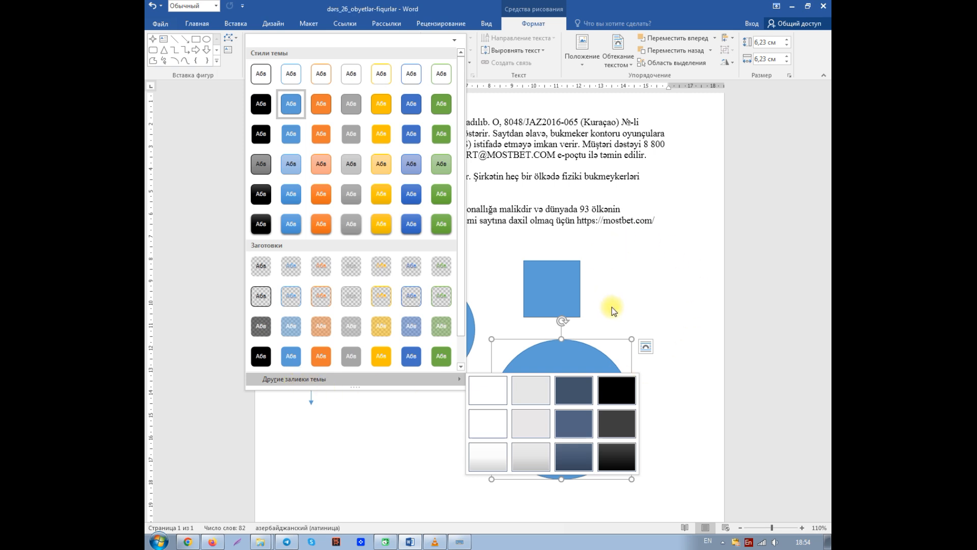
pyautogui.click(625, 283)
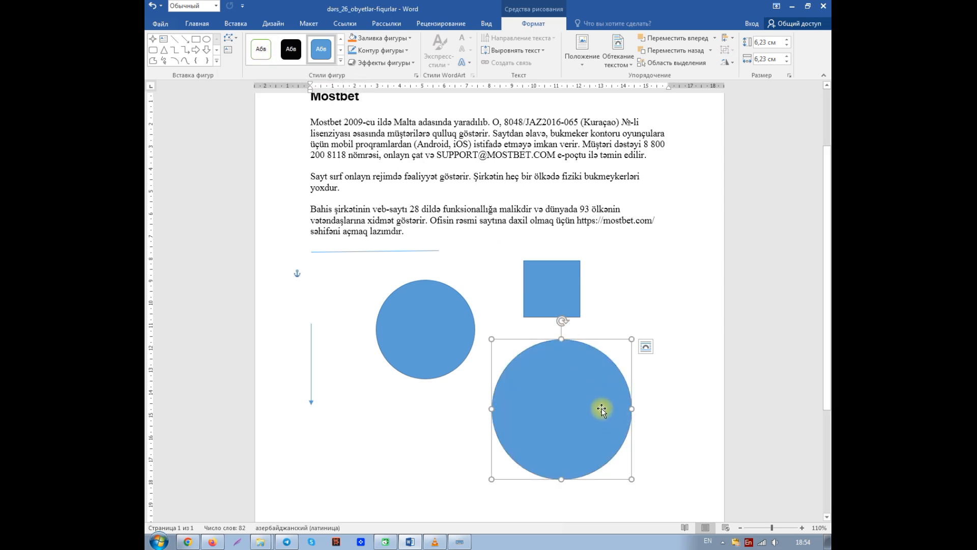
pyautogui.click(670, 407)
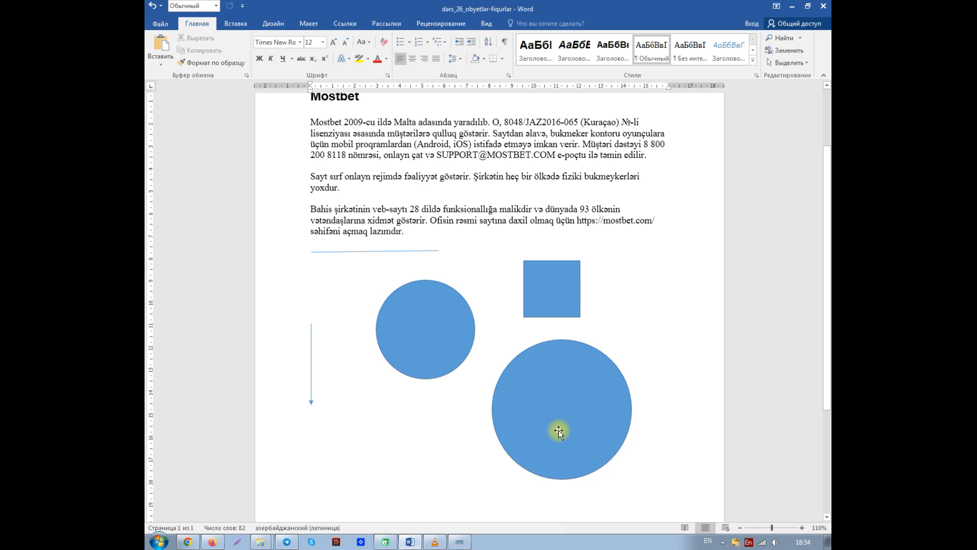
# Send the large circle backward behind the four-pointed star, and give the circle a red outline.
pyautogui.click(561, 410)
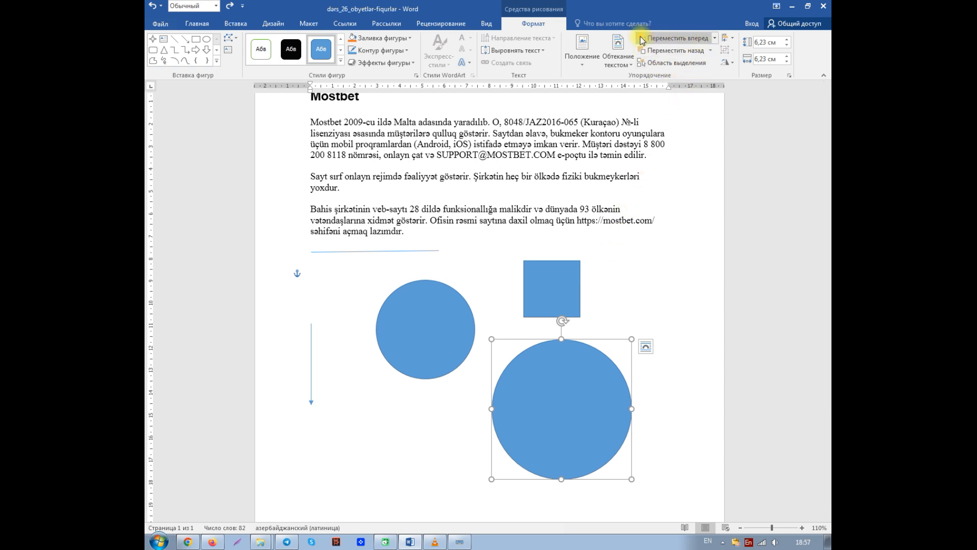
pyautogui.click(687, 52)
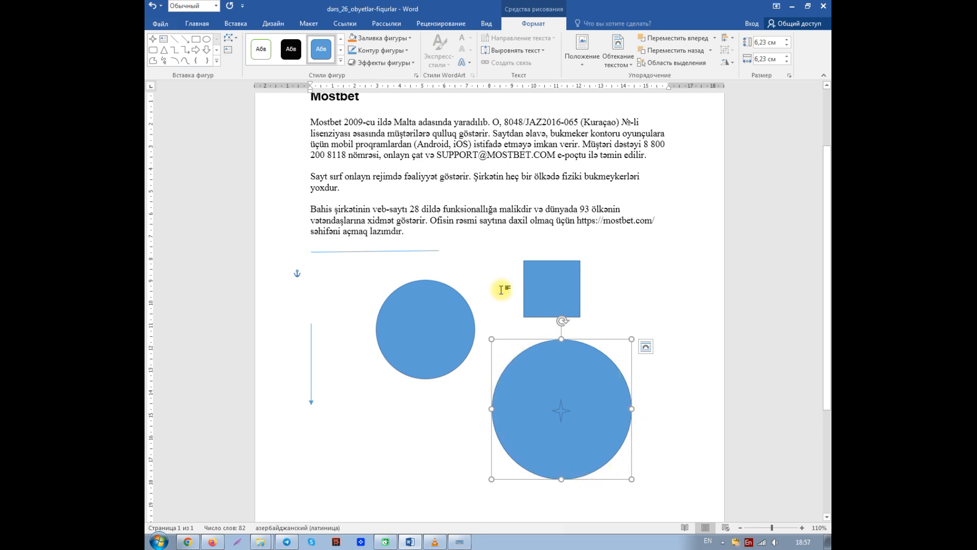
pyautogui.click(409, 50)
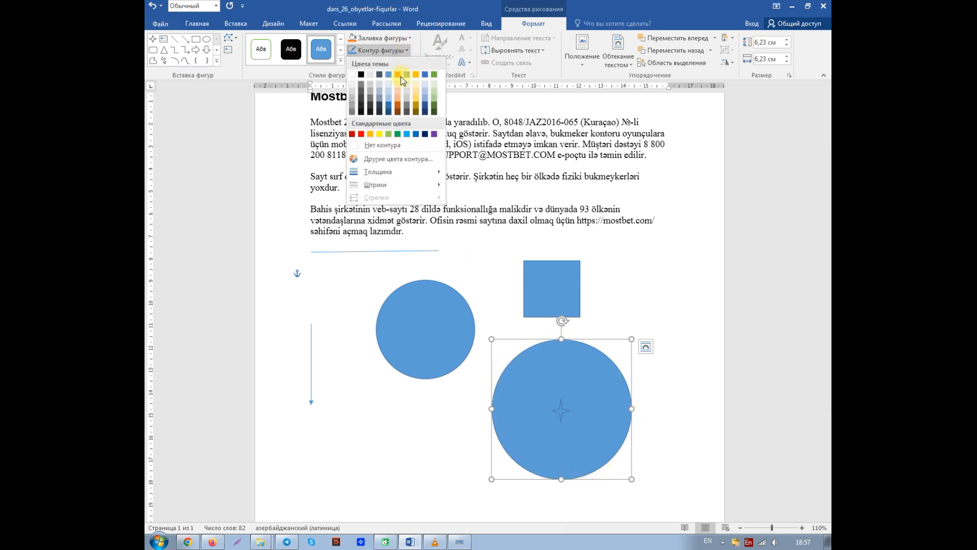
pyautogui.click(361, 133)
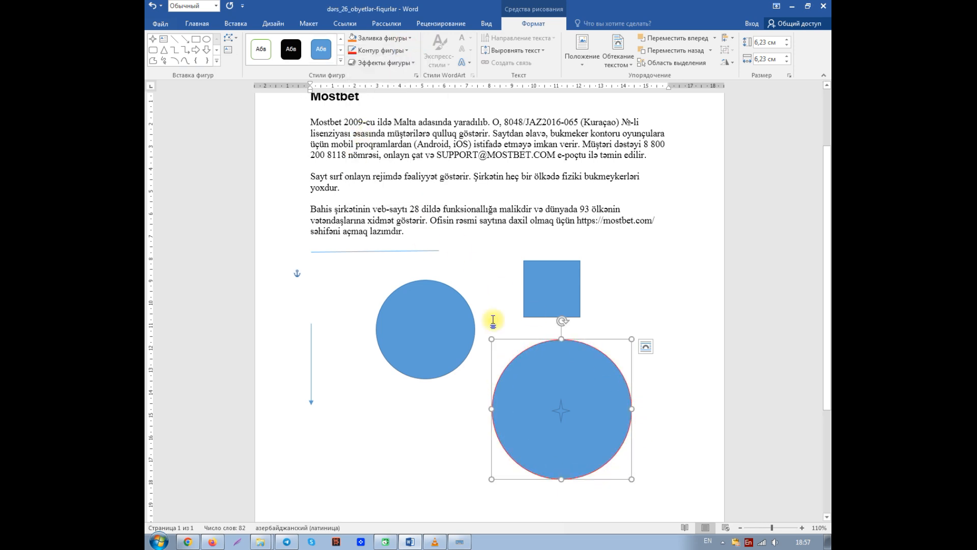
# Give the square a thick dark red outline and a light blue fill.
pyautogui.click(548, 292)
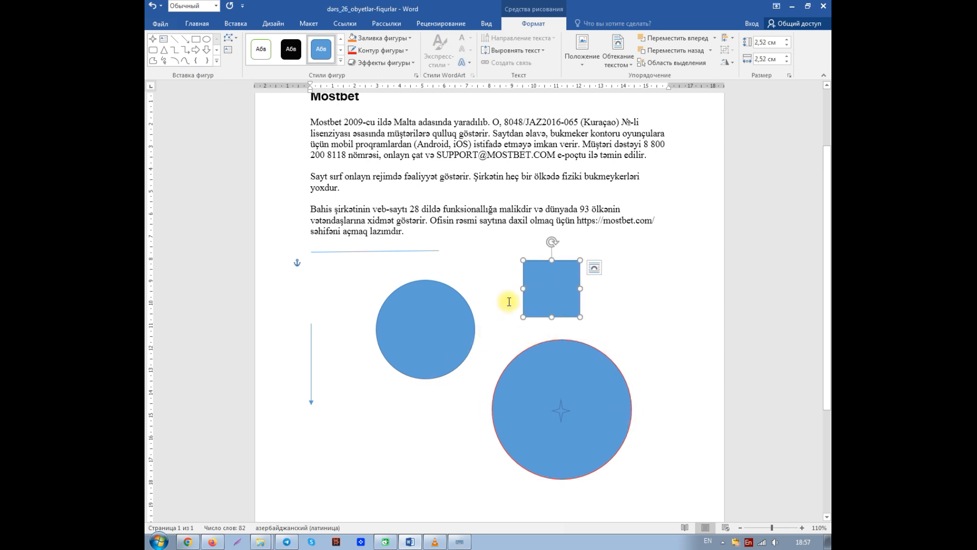
pyautogui.click(405, 51)
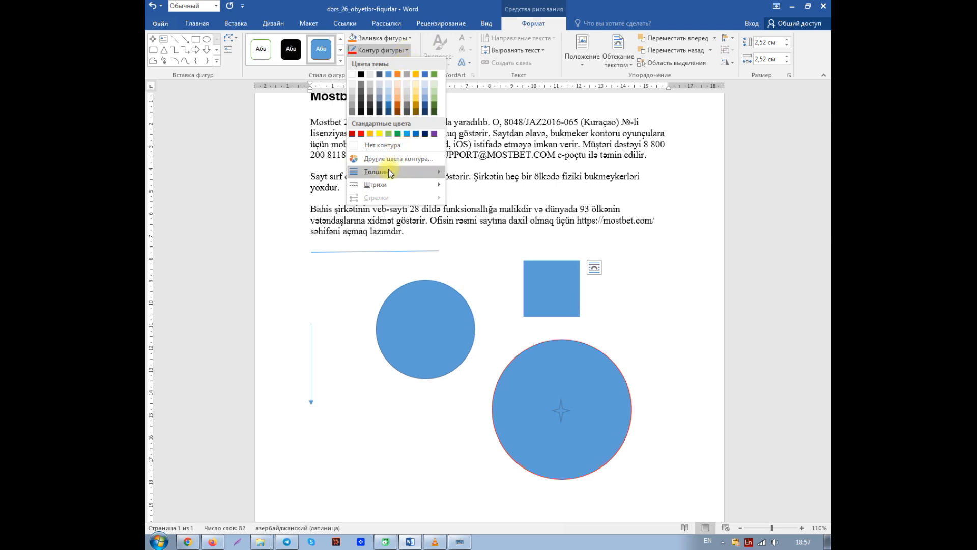
pyautogui.moveTo(381, 175)
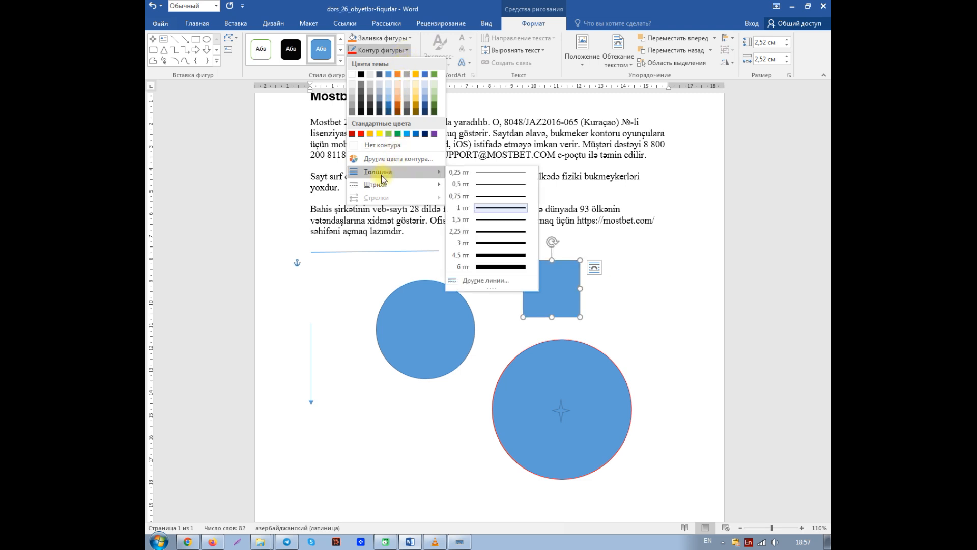
pyautogui.click(493, 262)
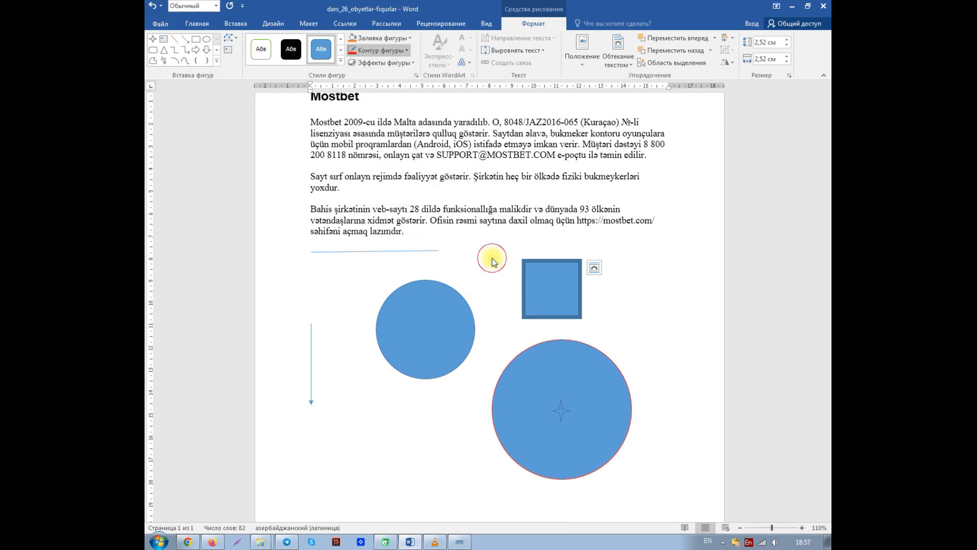
pyautogui.click(407, 51)
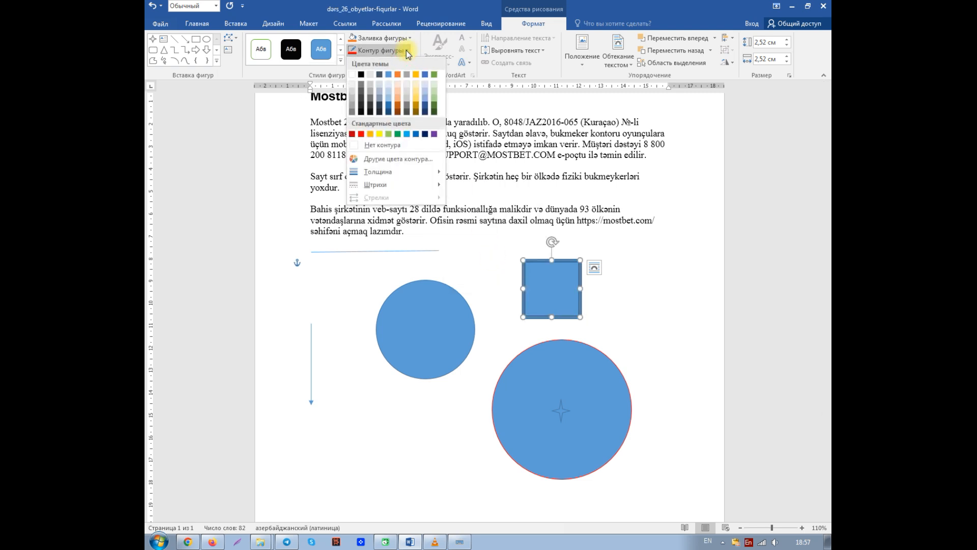
pyautogui.click(352, 133)
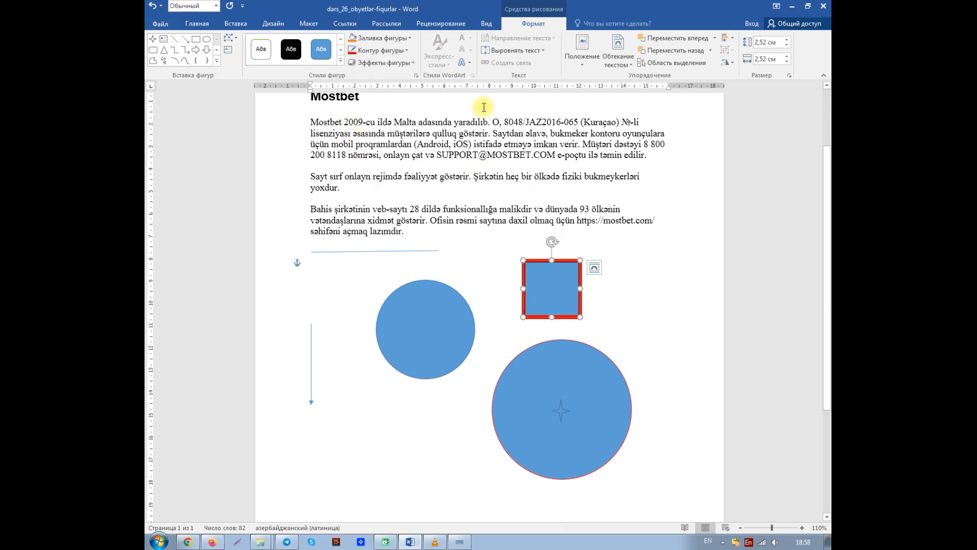
pyautogui.click(413, 40)
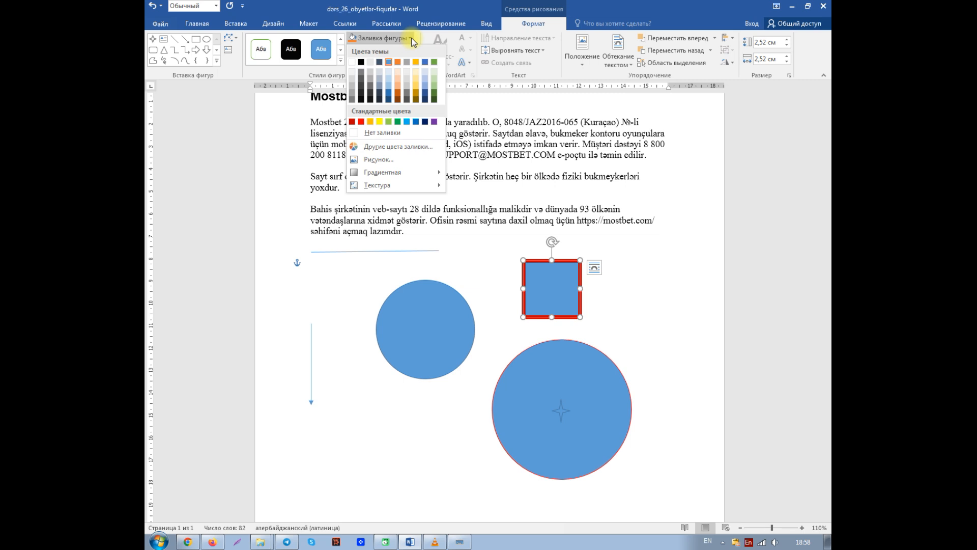
pyautogui.click(407, 123)
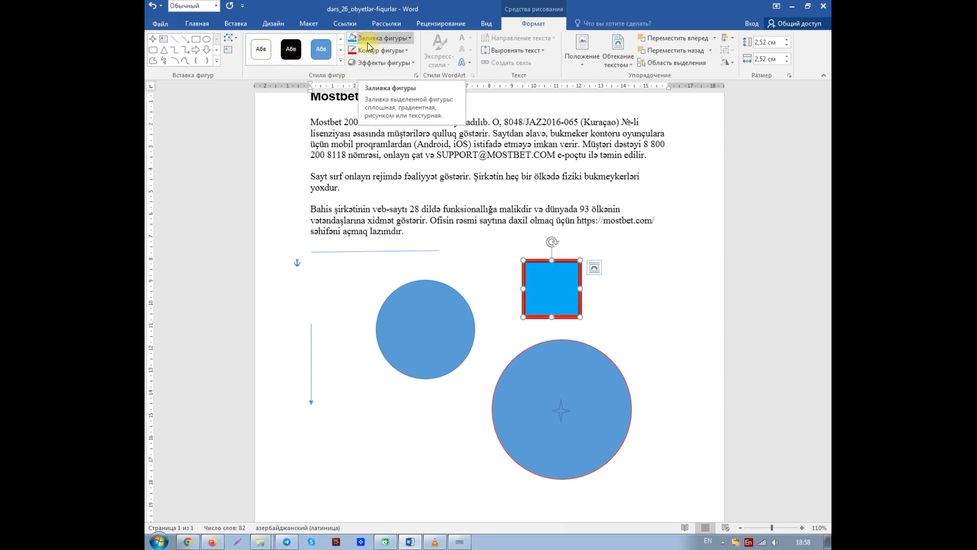
# Apply the inner diagonal top-left shadow effect to the smaller circle and deselect it.
pyautogui.click(436, 329)
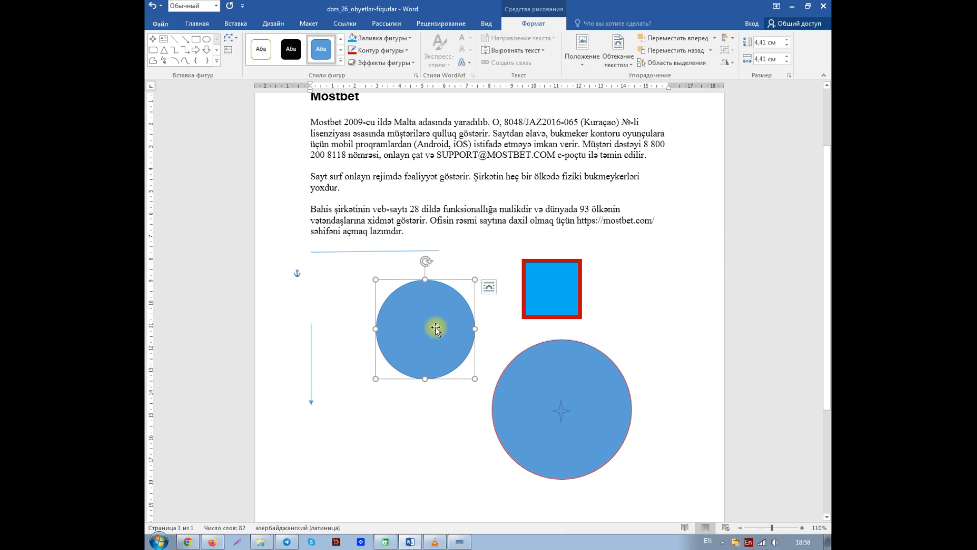
pyautogui.click(414, 65)
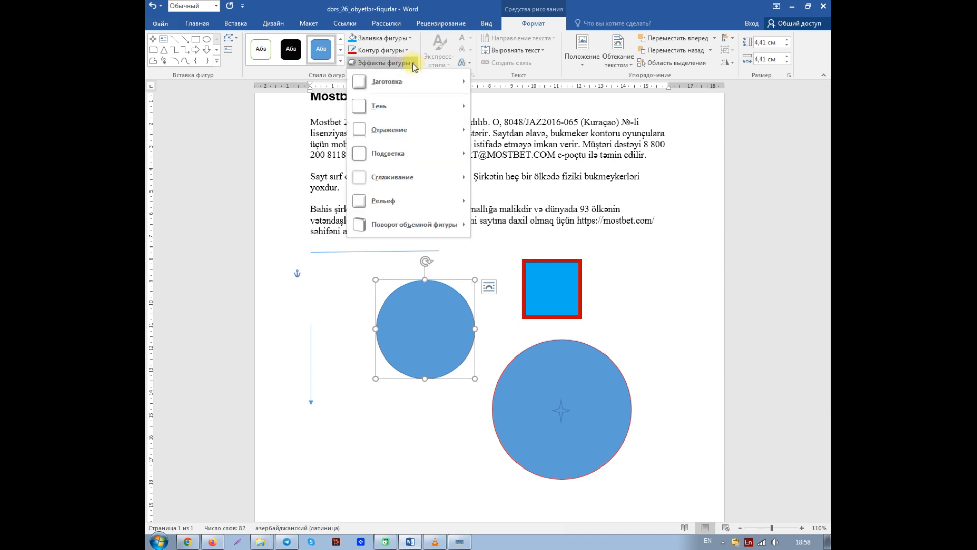
pyautogui.moveTo(393, 112)
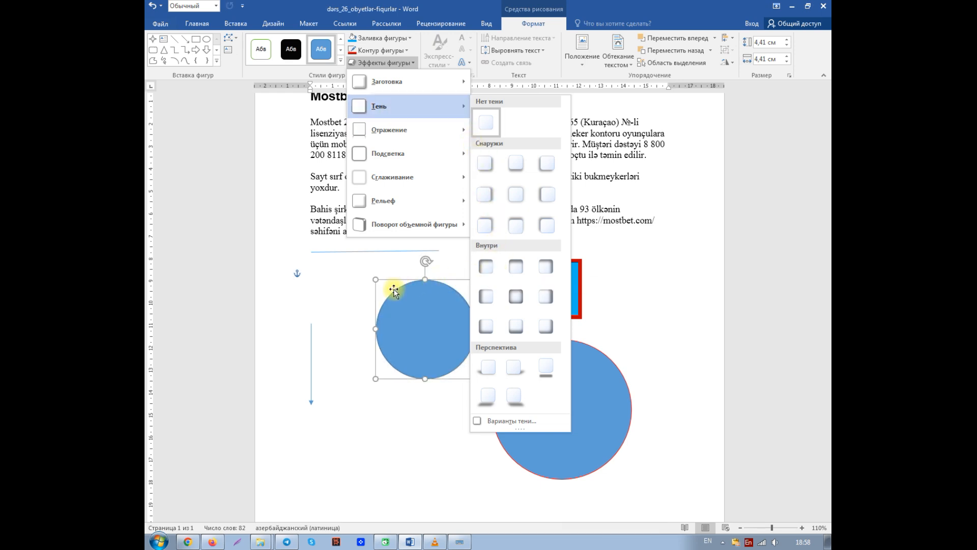
pyautogui.click(485, 267)
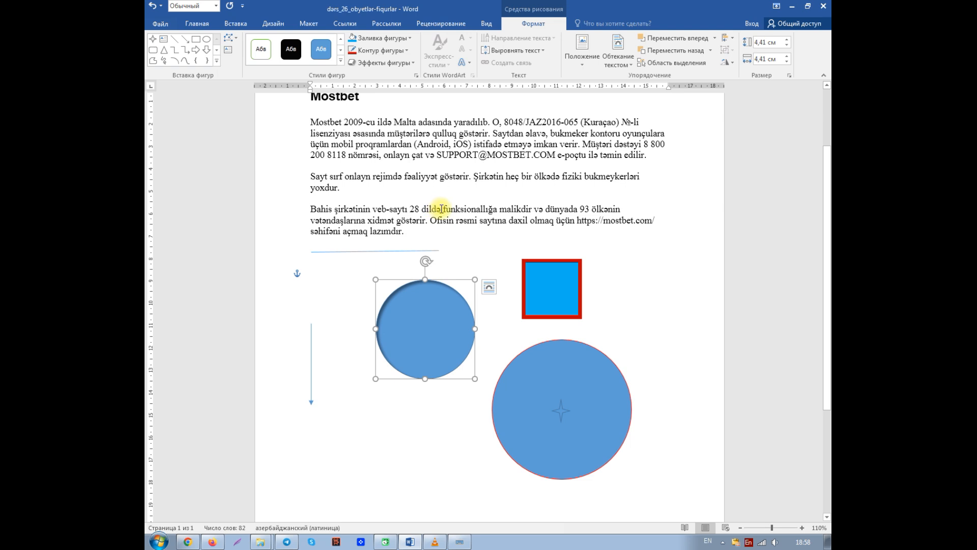
pyautogui.click(360, 452)
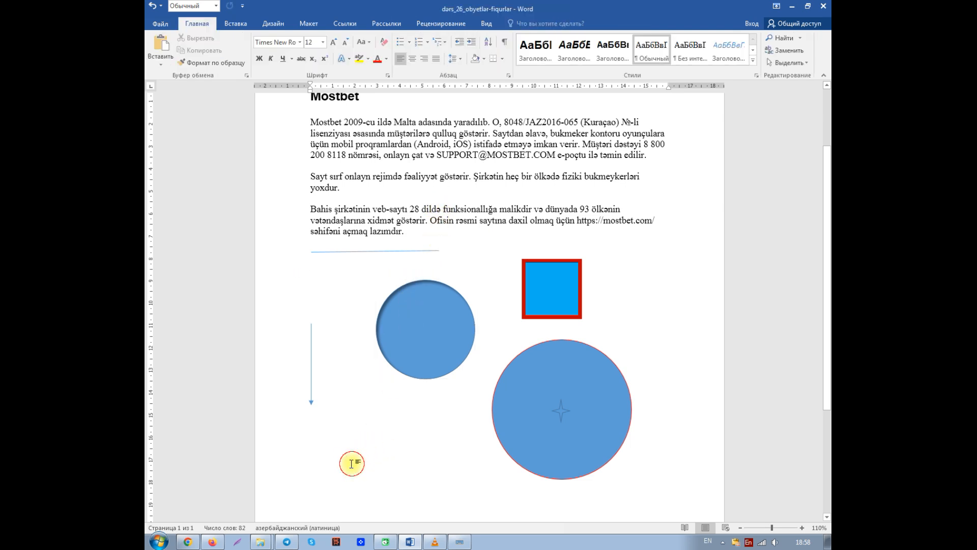
# Insert seven blank paragraphs below the horizontal line to push the circles, star and arrow down the page.
pyautogui.scroll(-3, 685, 441)
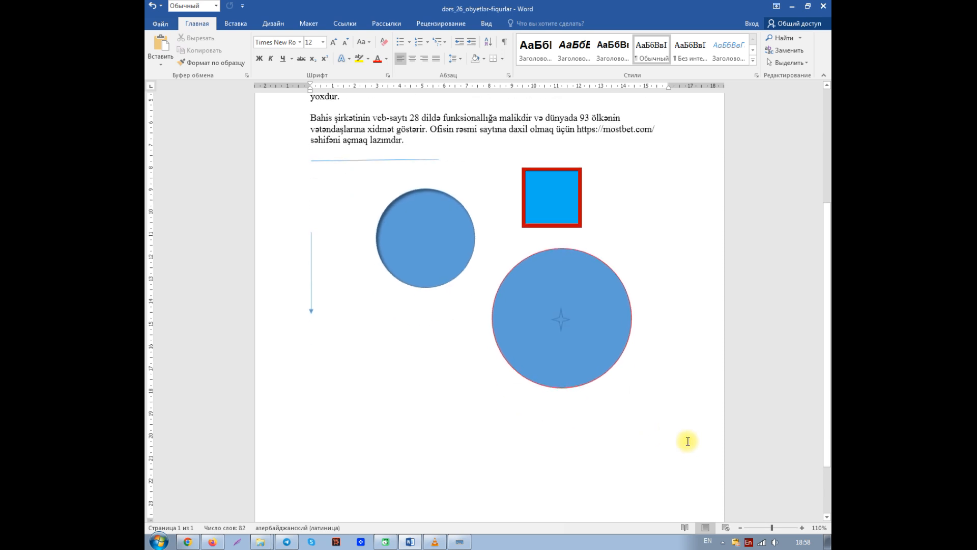
pyautogui.click(648, 372)
pyautogui.press('Return')
pyautogui.press('Return')
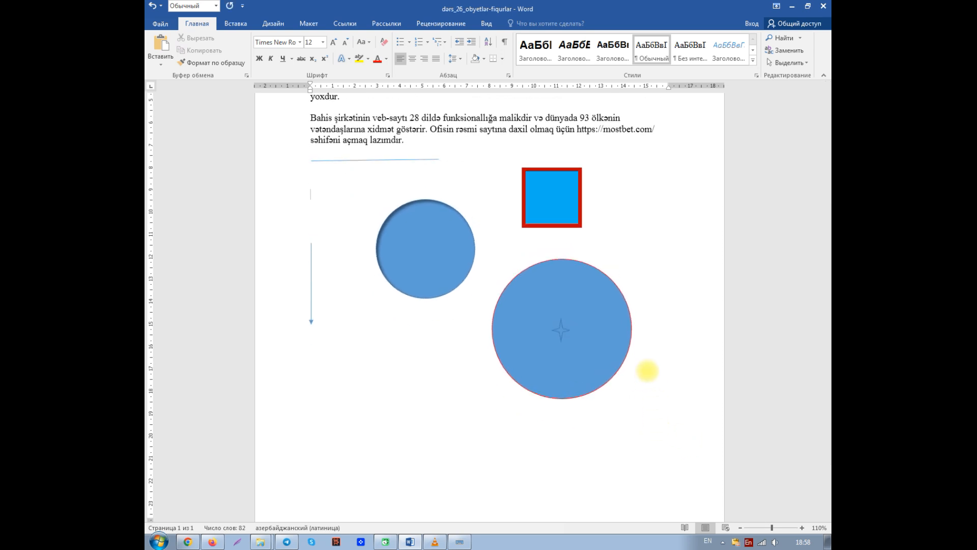
pyautogui.press('Return')
pyautogui.press('Return')
pyautogui.press('Return')
pyautogui.press('Return')
pyautogui.press('Return')
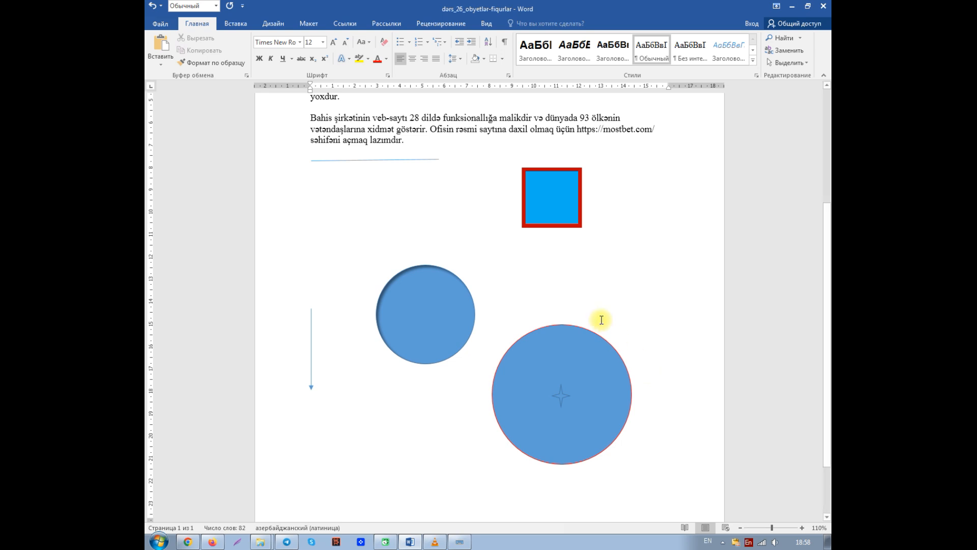
# Lock drawing mode for the isosceles triangle and draw one about 1.5 cm high and 1 cm wide below the horizontal line.
pyautogui.click(234, 25)
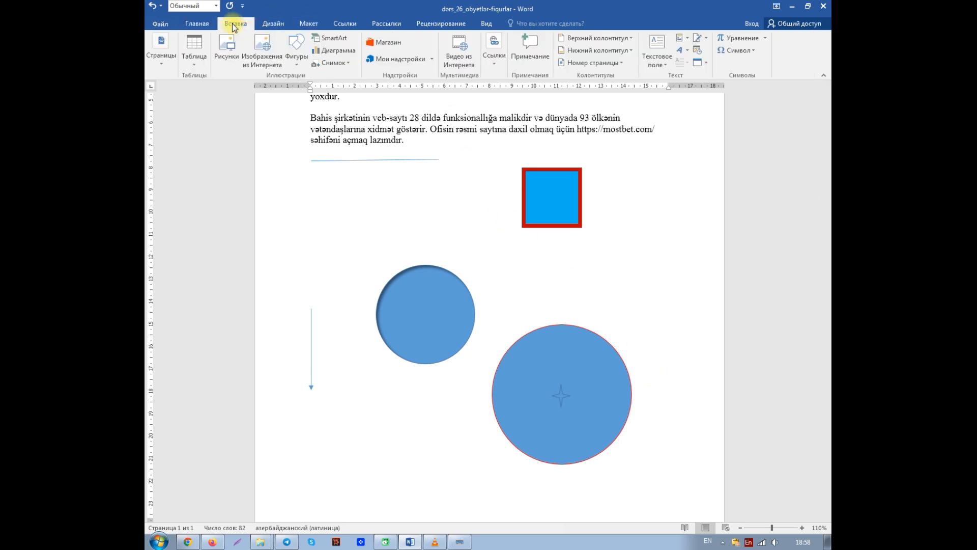
pyautogui.click(296, 64)
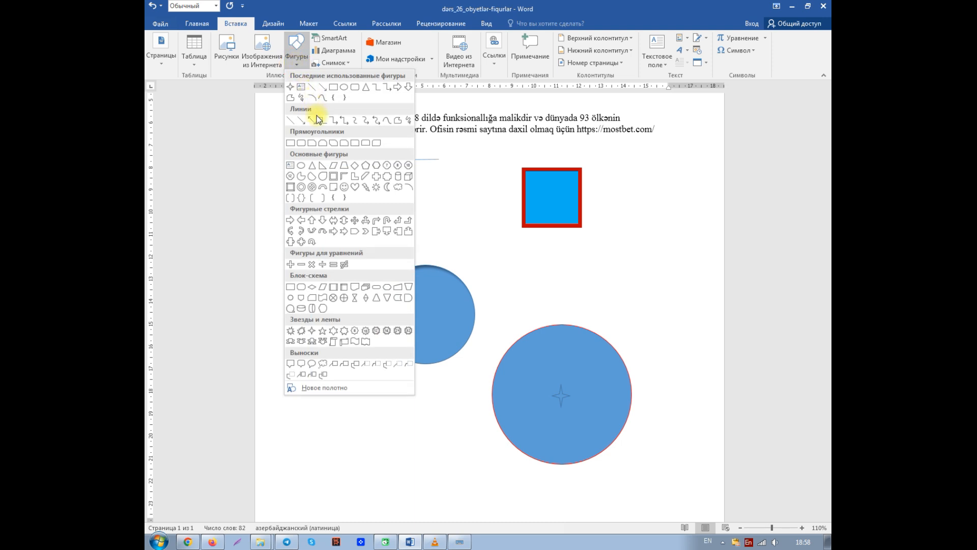
pyautogui.rightClick(313, 170)
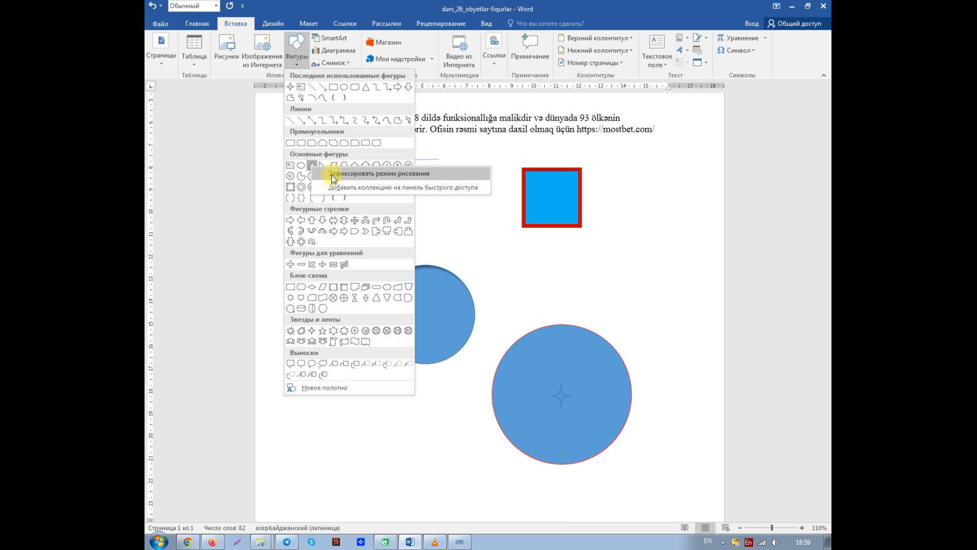
pyautogui.click(331, 174)
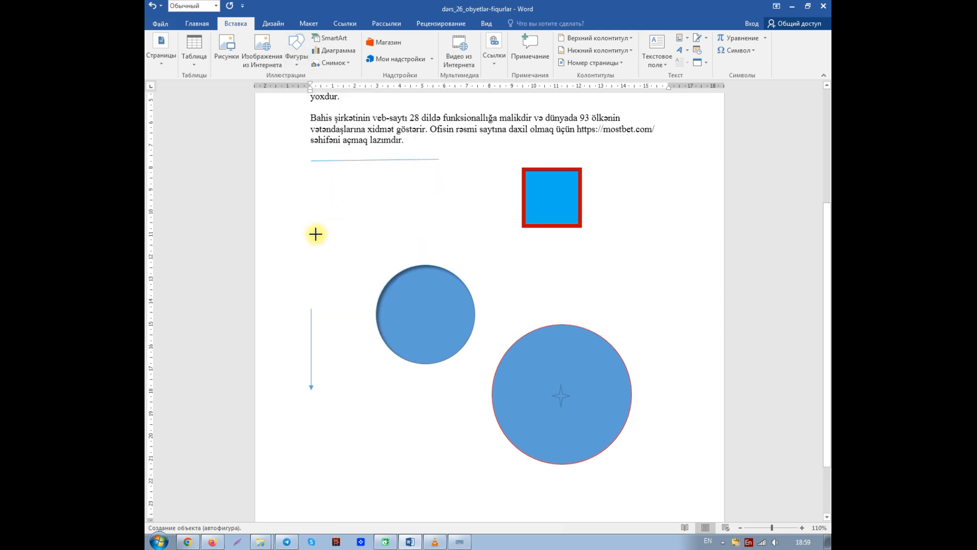
pyautogui.moveTo(310, 192)
pyautogui.mouseDown()
pyautogui.moveTo(316, 219)
pyautogui.moveTo(333, 225)
pyautogui.mouseUp()
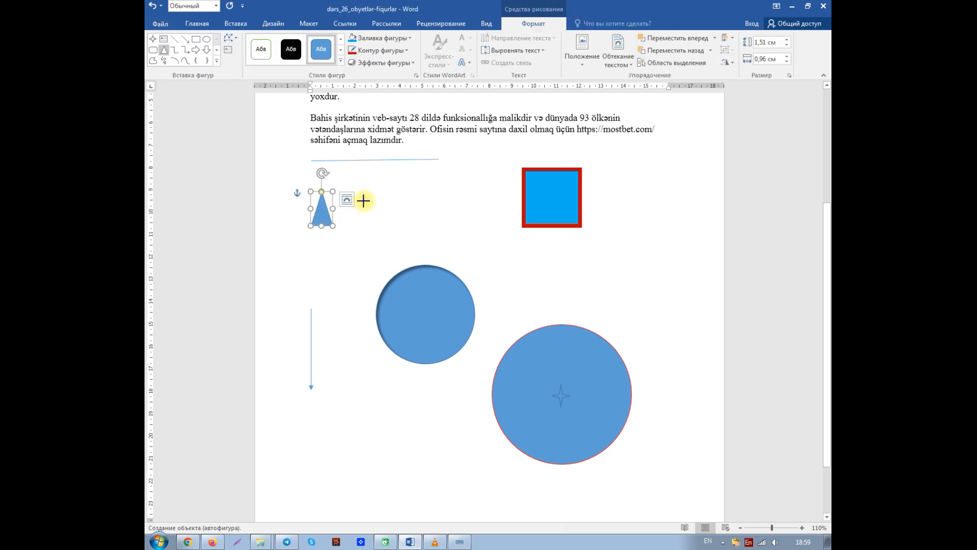
# Place four more triangles at the default size in a descending row toward the right page edge, and exit drawing mode.
pyautogui.click(365, 203)
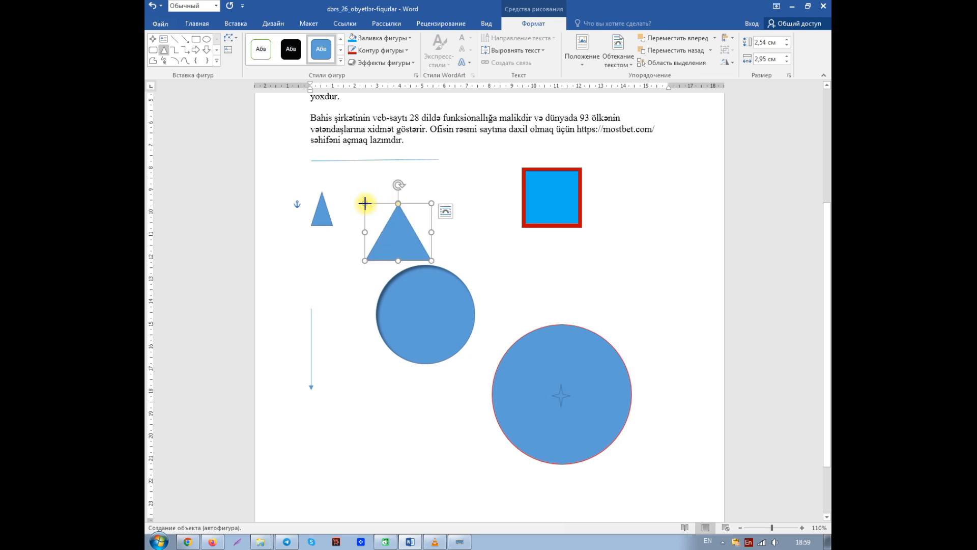
pyautogui.click(468, 219)
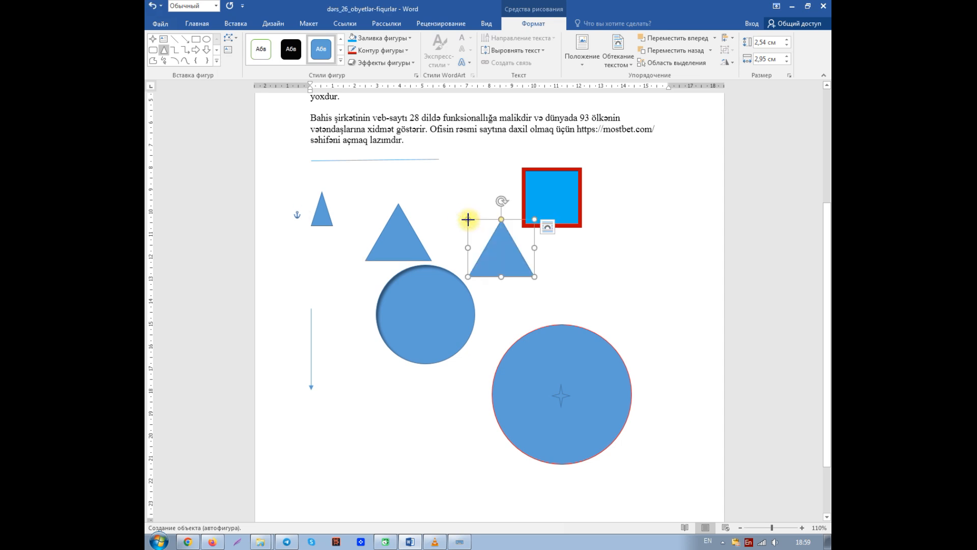
pyautogui.click(575, 257)
pyautogui.click(675, 317)
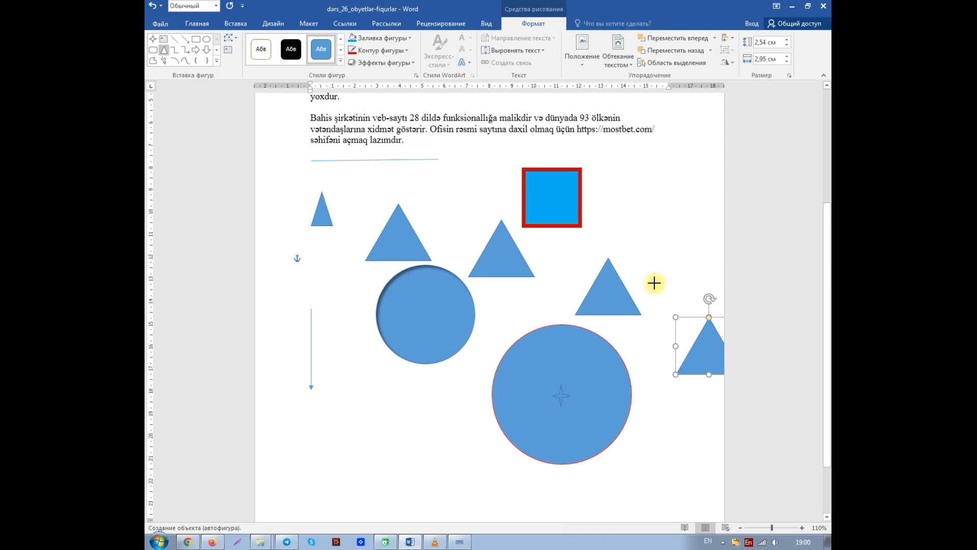
pyautogui.press('Escape')
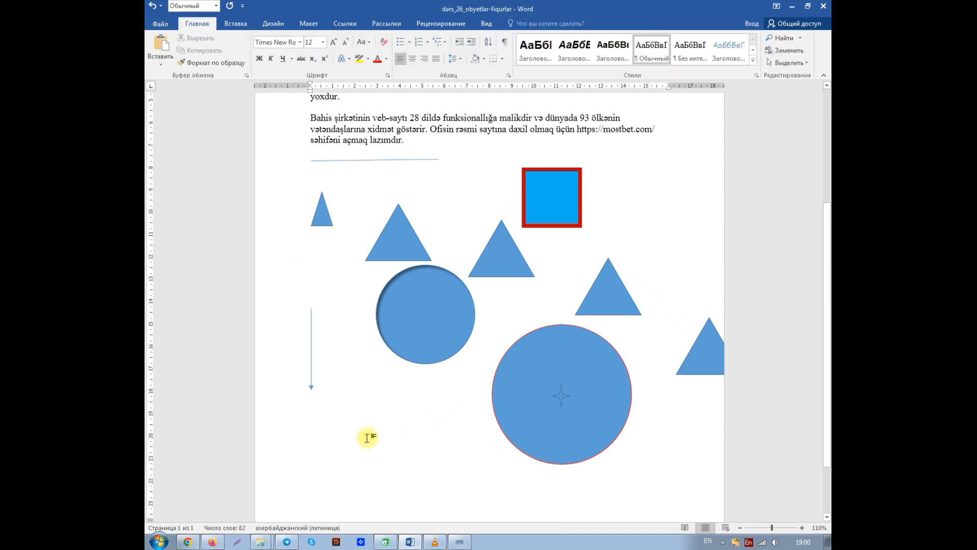
pyautogui.click(675, 247)
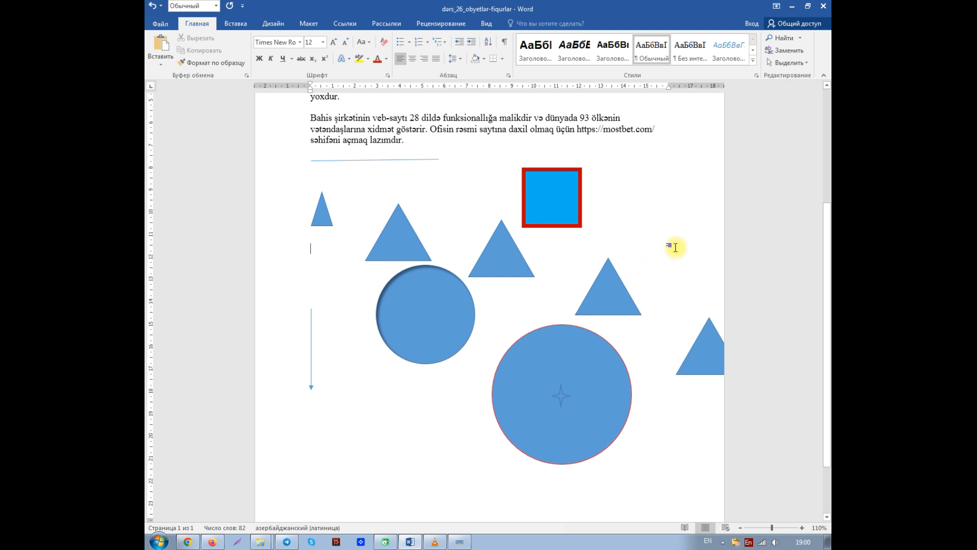
pyautogui.click(675, 217)
pyautogui.click(675, 201)
pyautogui.doubleClick(674, 196)
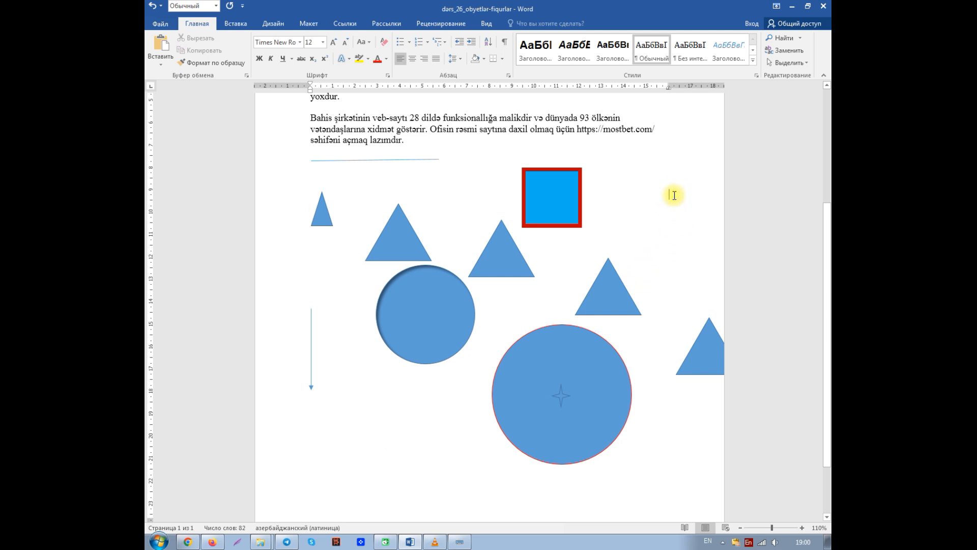
pyautogui.doubleClick(665, 231)
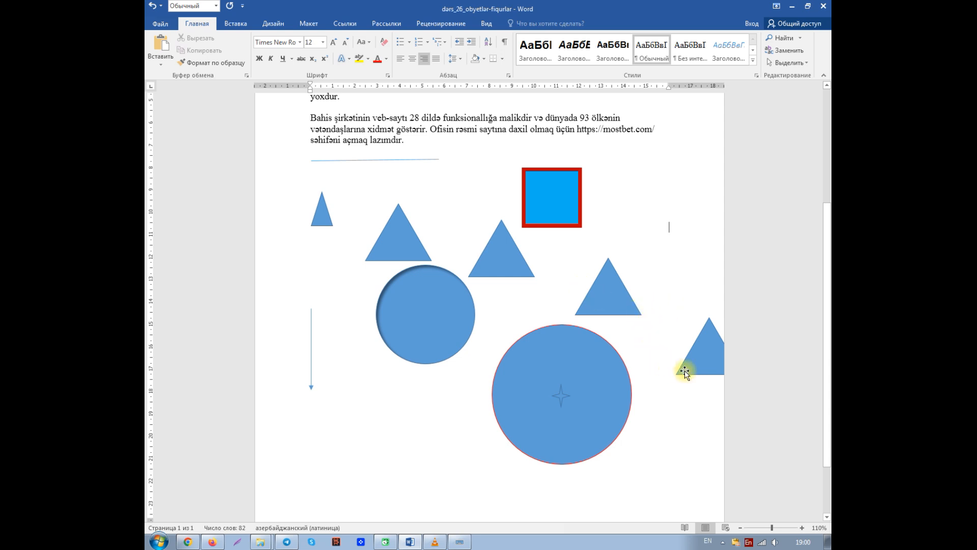
# Delete the triangle cut off by the right page edge and the triangle above the large circle.
pyautogui.click(704, 352)
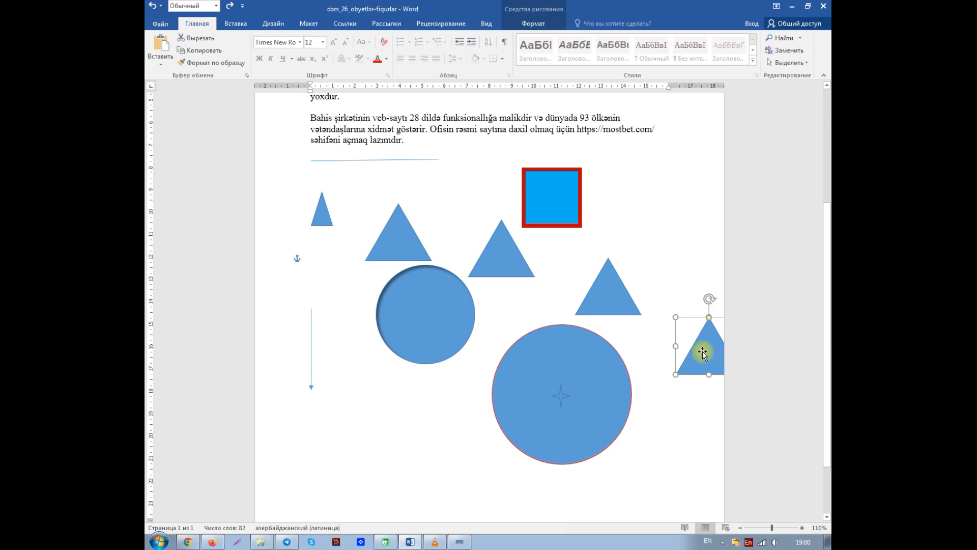
pyautogui.press('Delete')
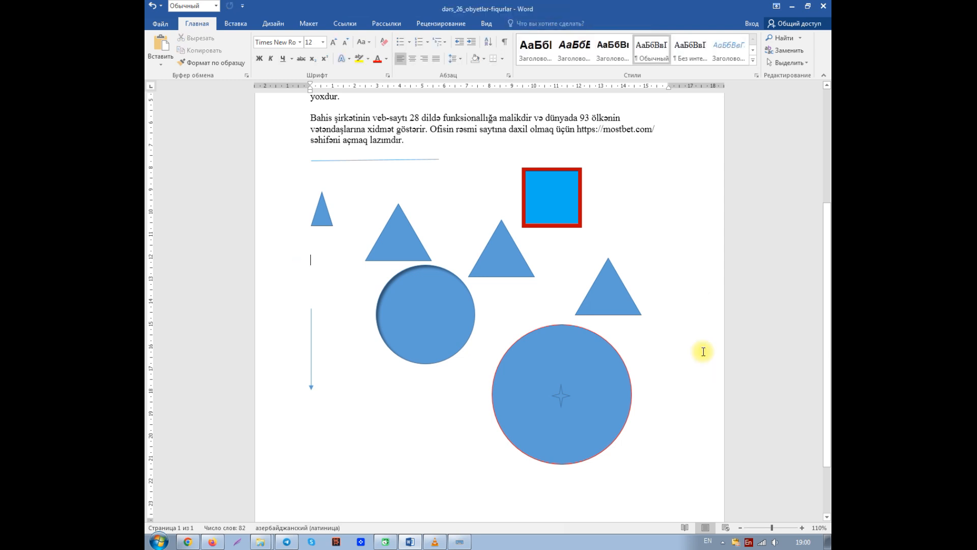
pyautogui.click(608, 297)
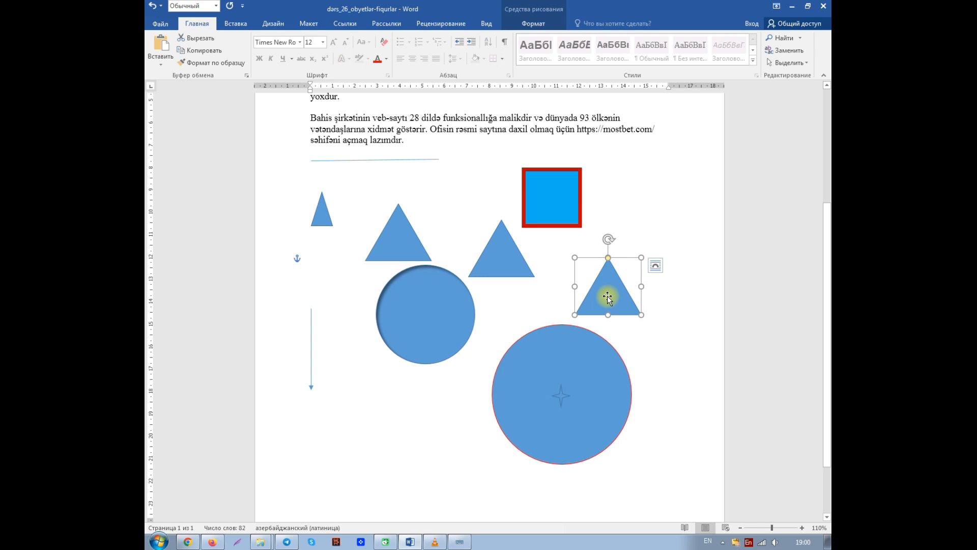
pyautogui.press('Delete')
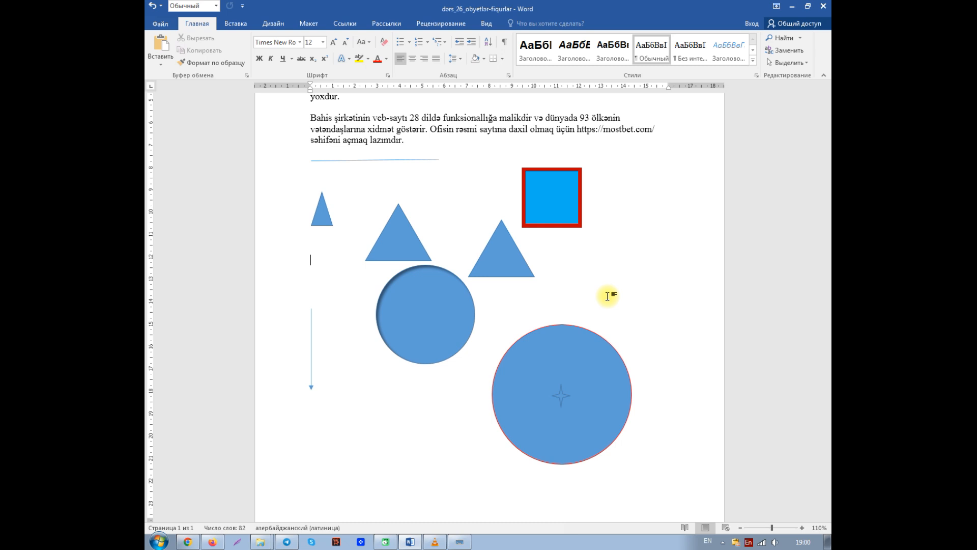
# Select the triangle below the square, the shadowed circle and the vertical arrow together.
pyautogui.click(501, 263)
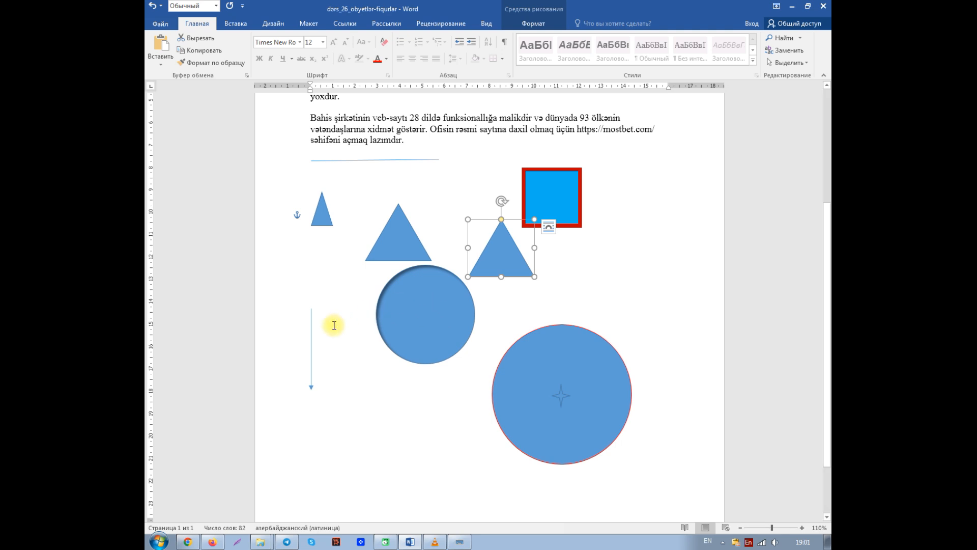
pyautogui.keyDown('shift'); pyautogui.click(422, 309); pyautogui.keyUp('shift')
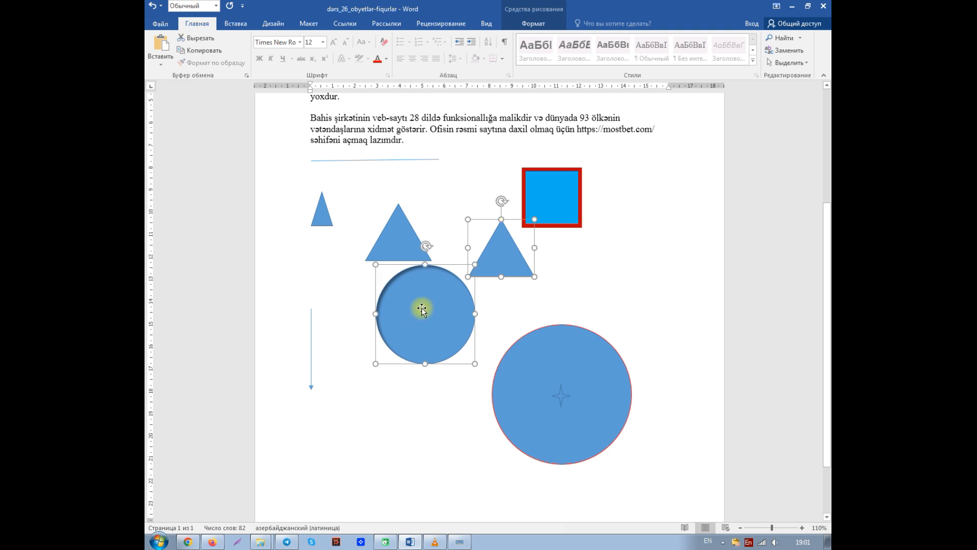
pyautogui.keyDown('shift'); pyautogui.click(310, 336); pyautogui.keyUp('shift')
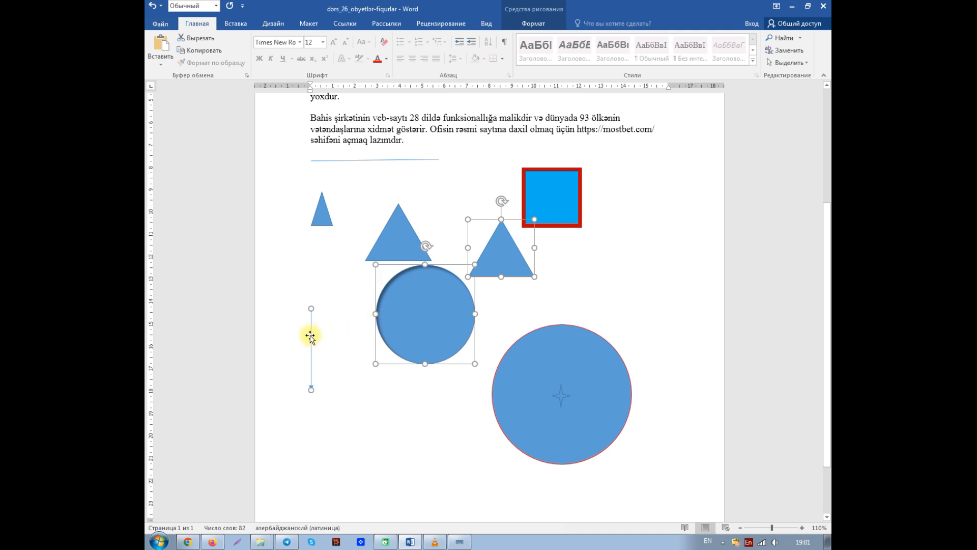